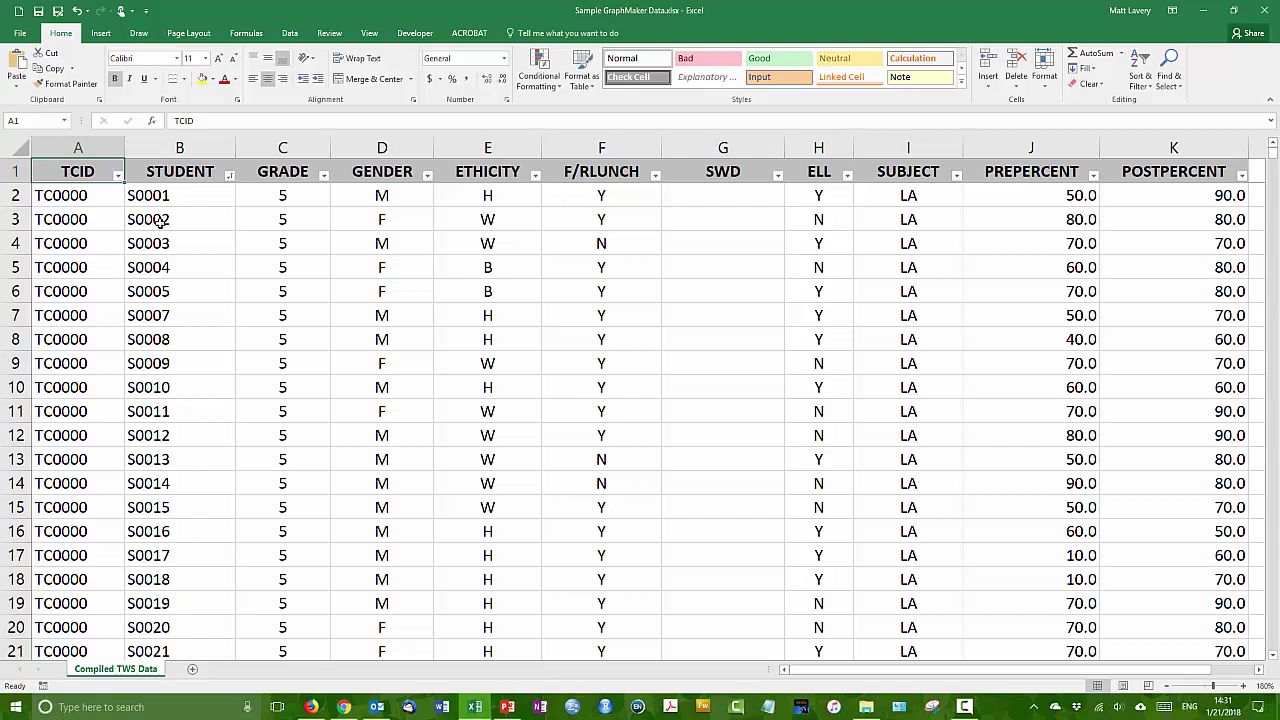
Inspect the STUDENT column and TCID data, confirming records run down to row 1368.
click(175, 147)
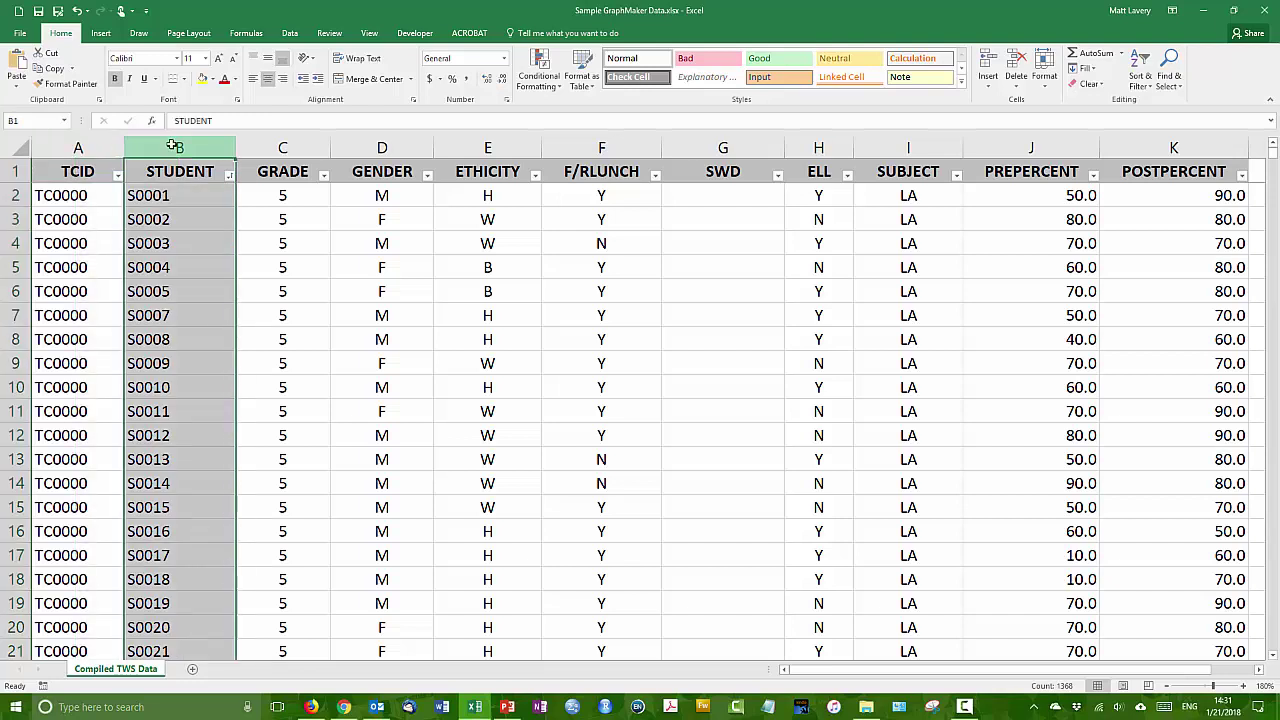
click(14, 196)
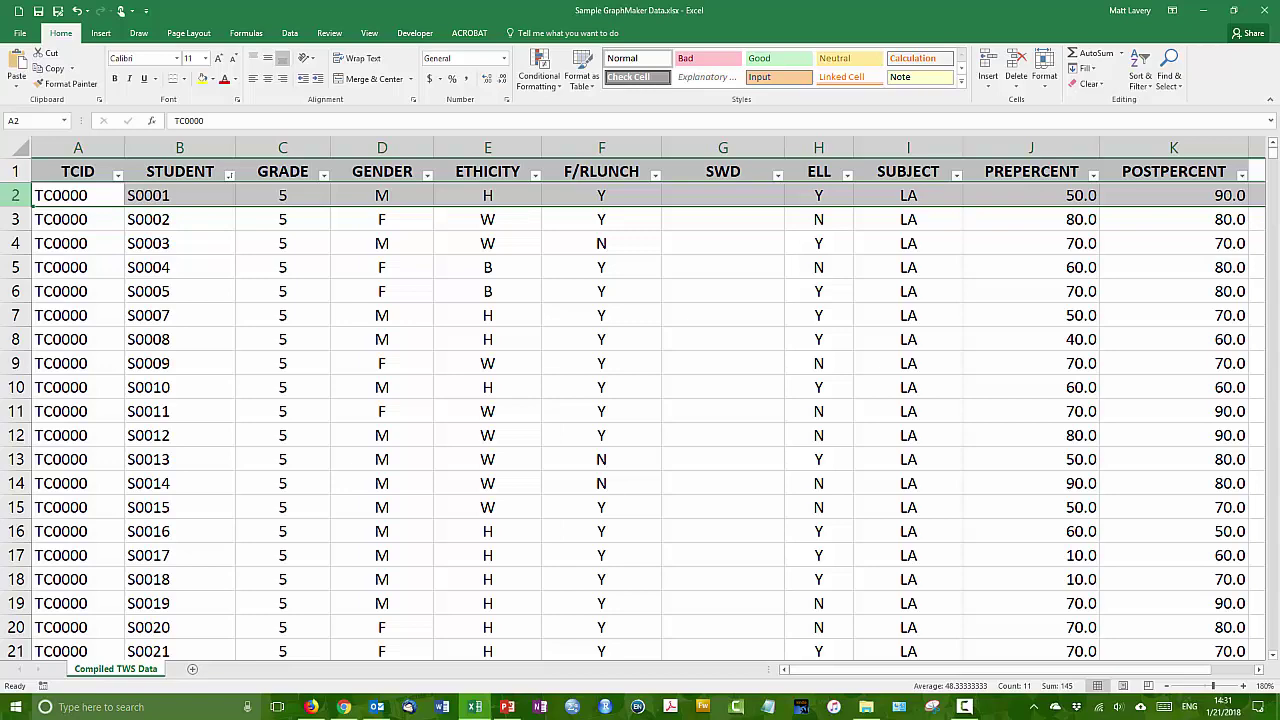
click(77, 250)
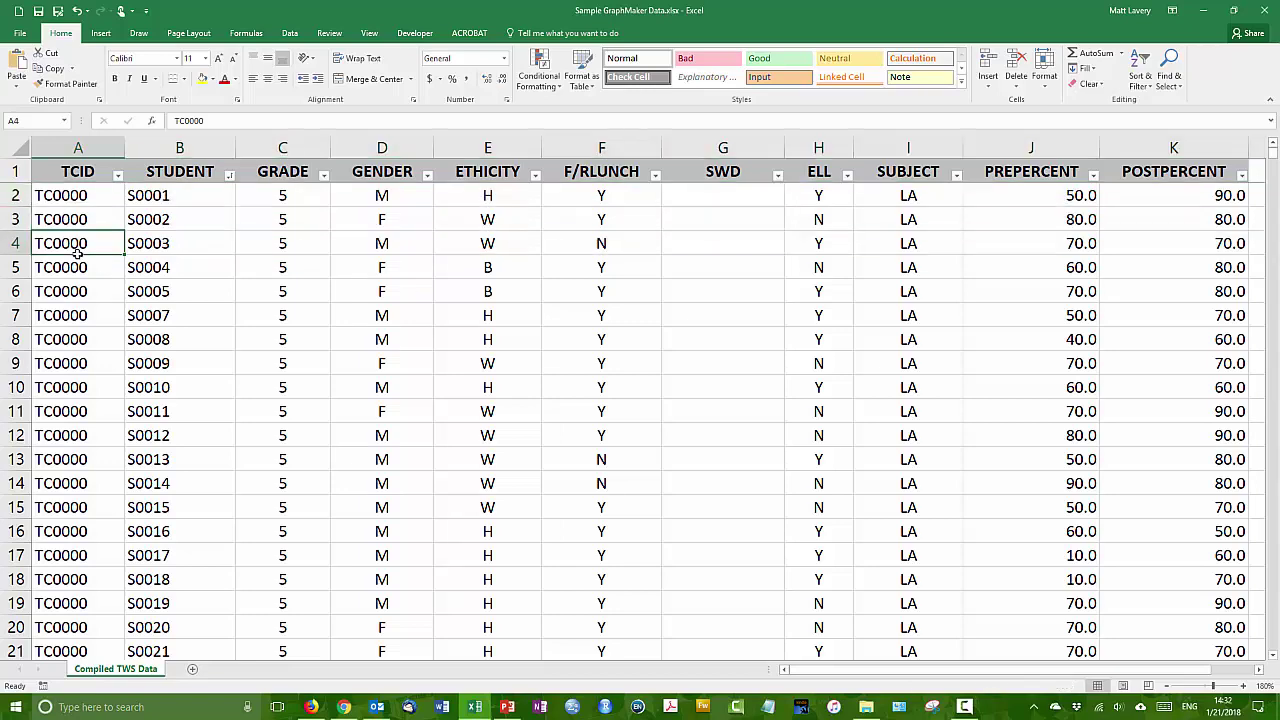
key(ctrl+Down)
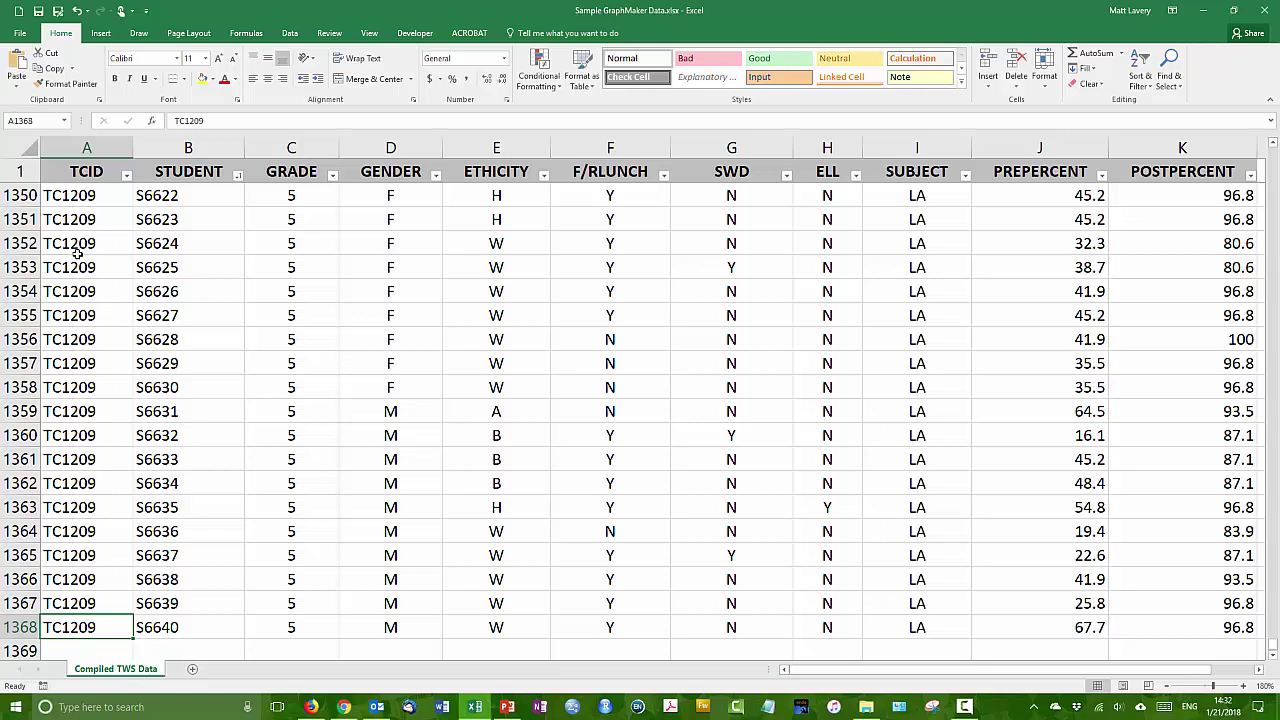
key(ctrl+Up)
key(Down)
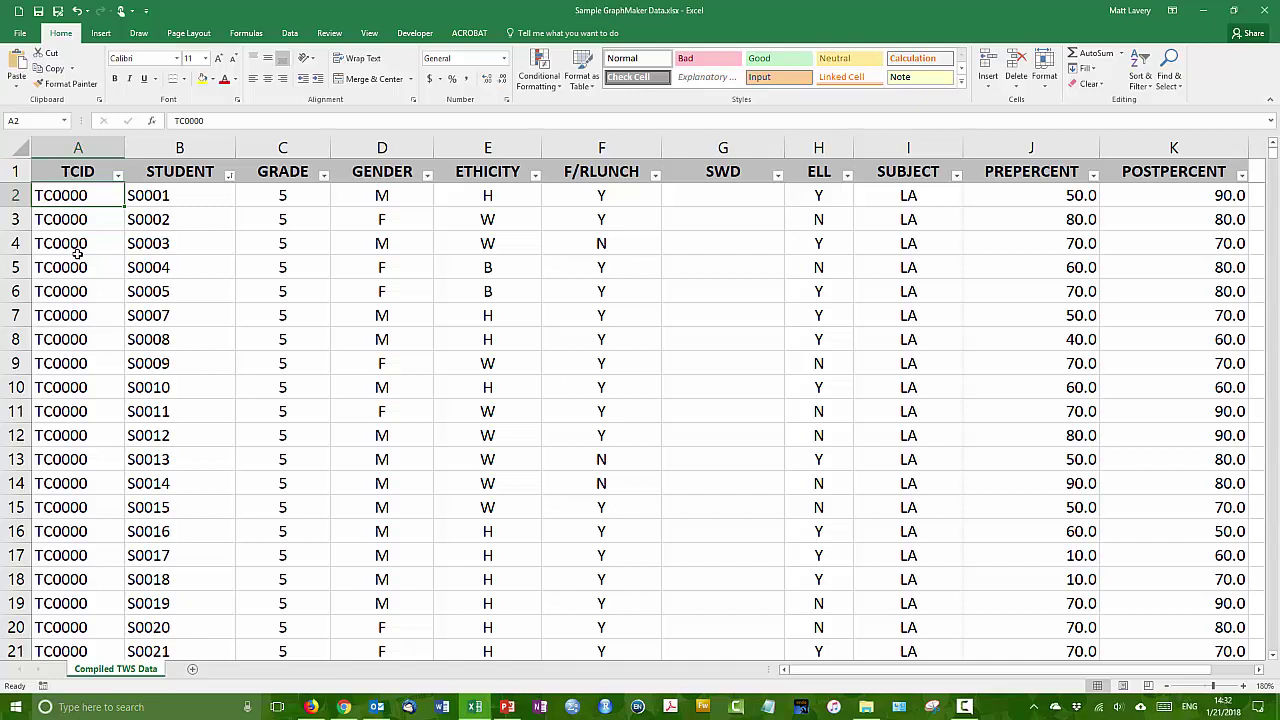
click(78, 172)
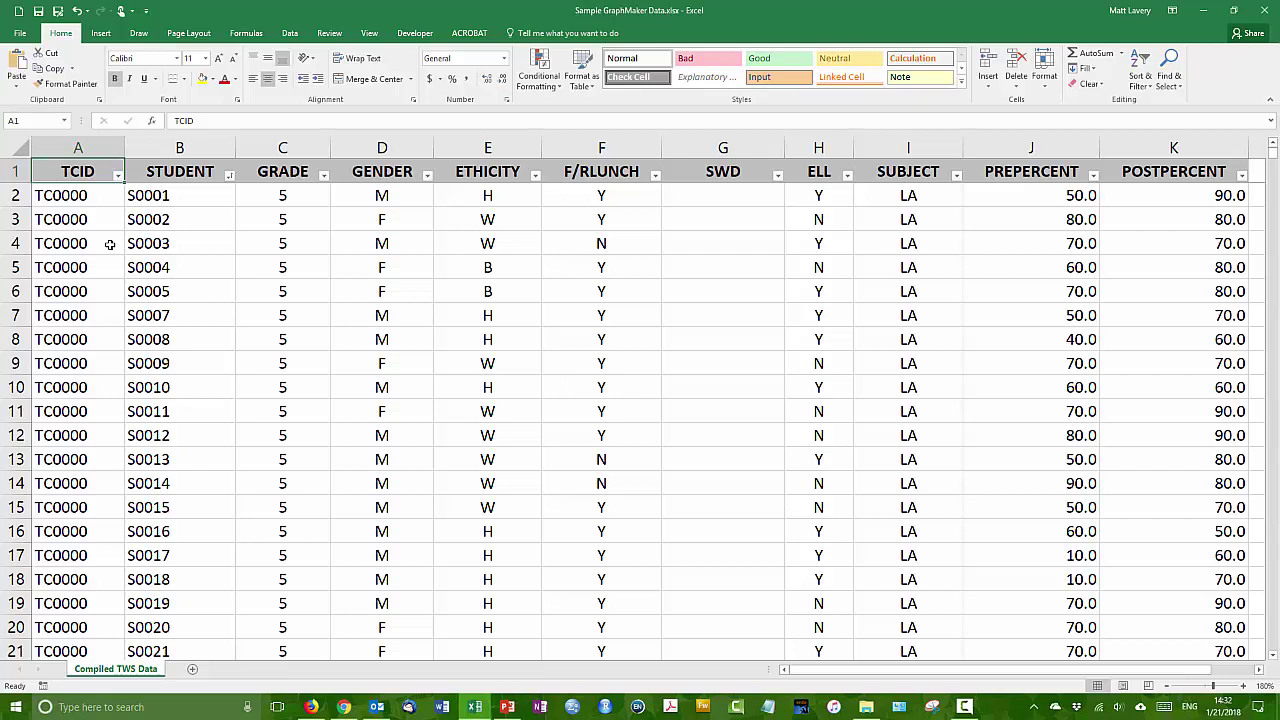
Select the STUDENT column, then the TC0000 and TC0001 teacher ID rows in column A.
click(183, 146)
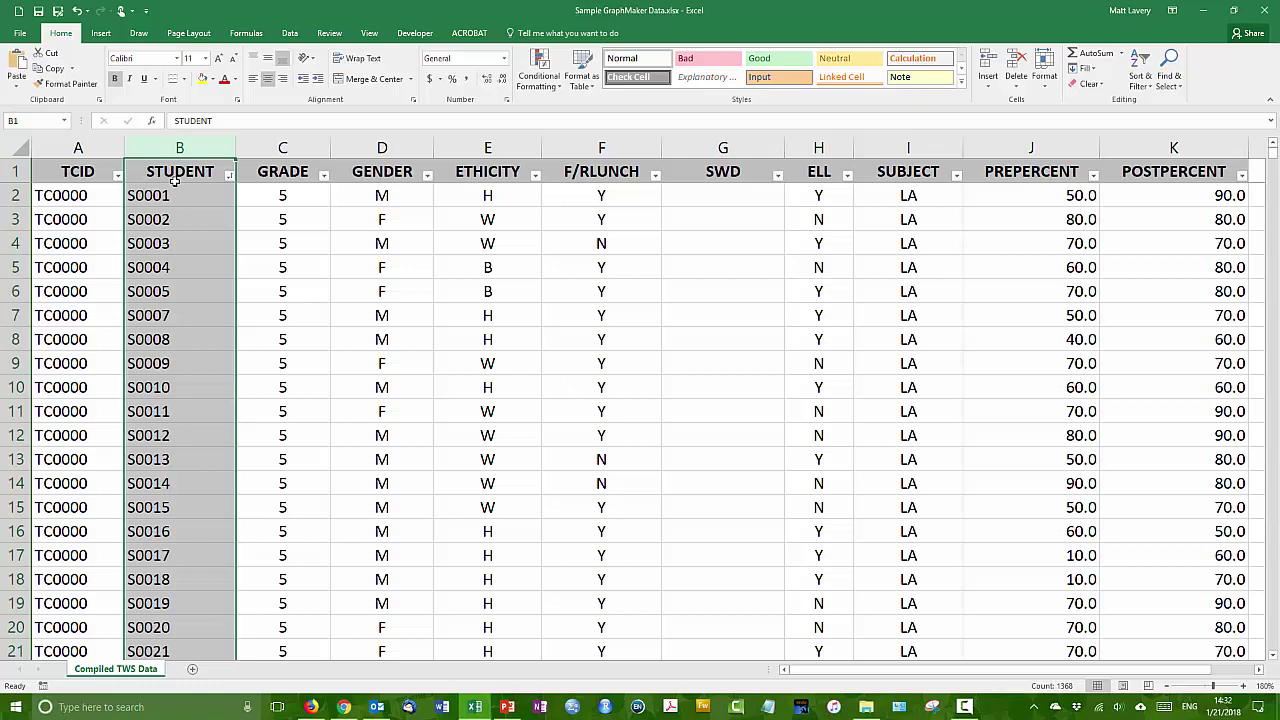
click(13, 195)
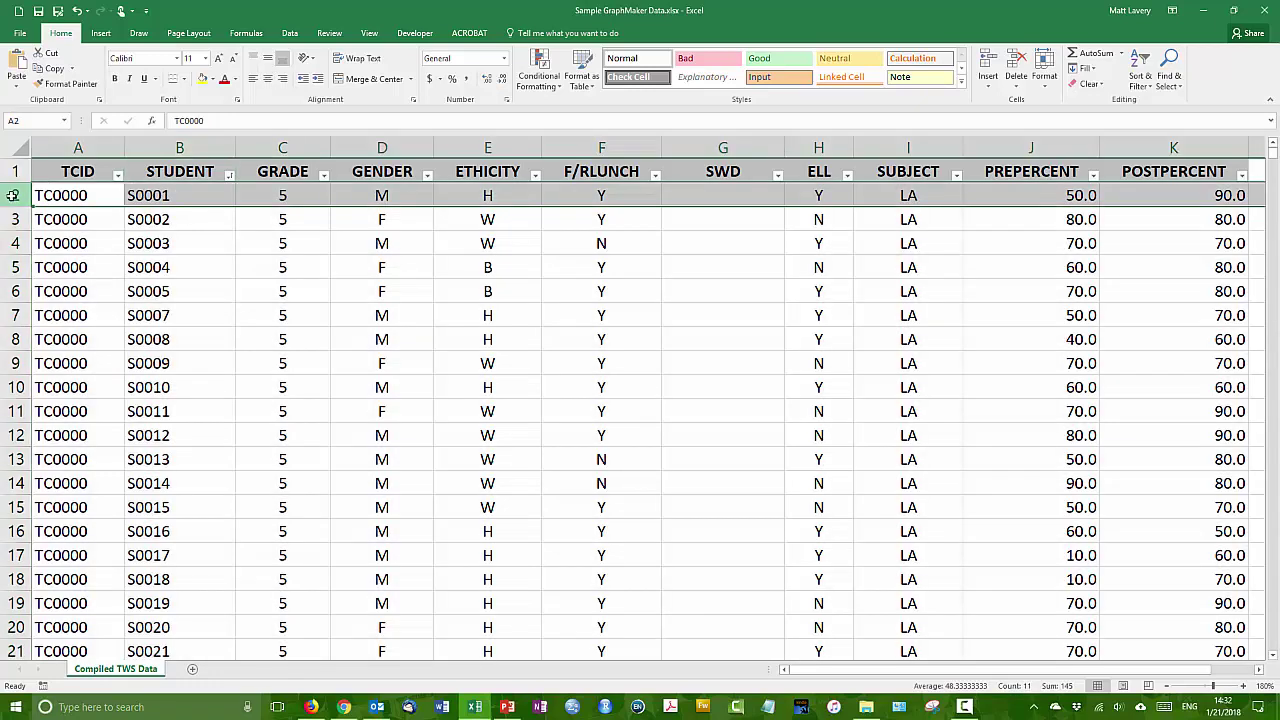
drag(84, 196, 62, 555)
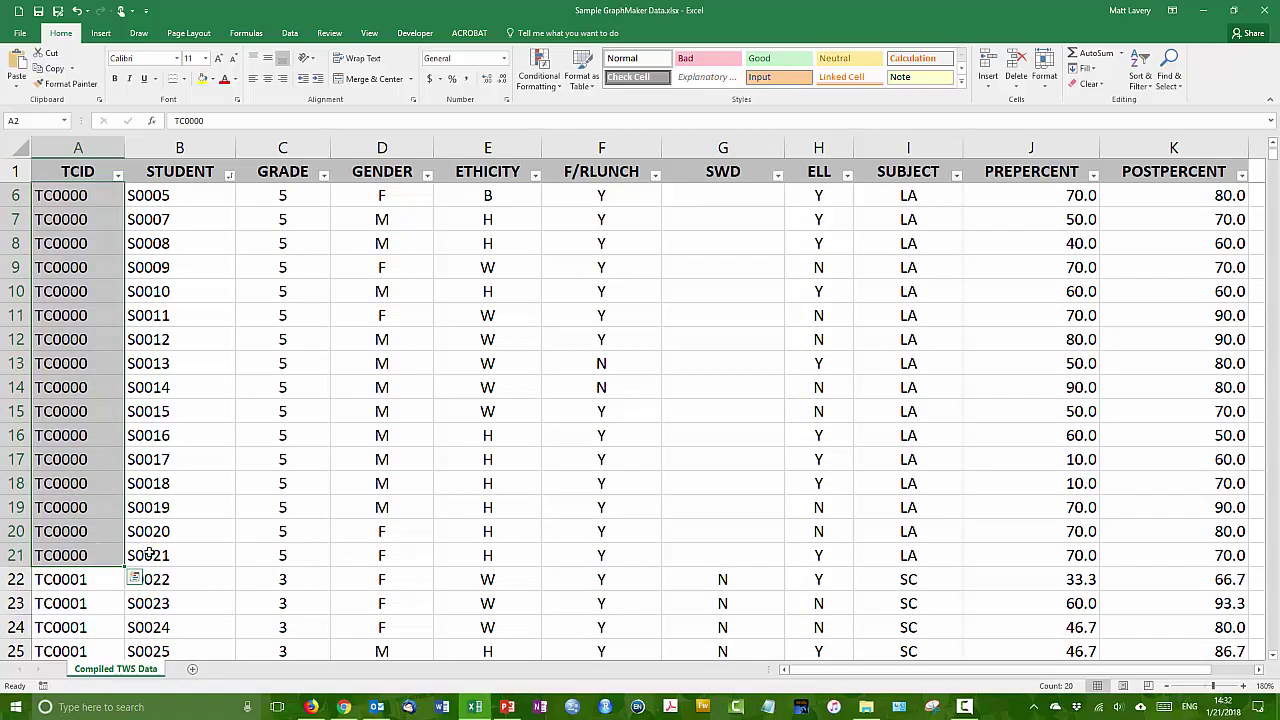
click(80, 585)
drag(84, 594, 82, 564)
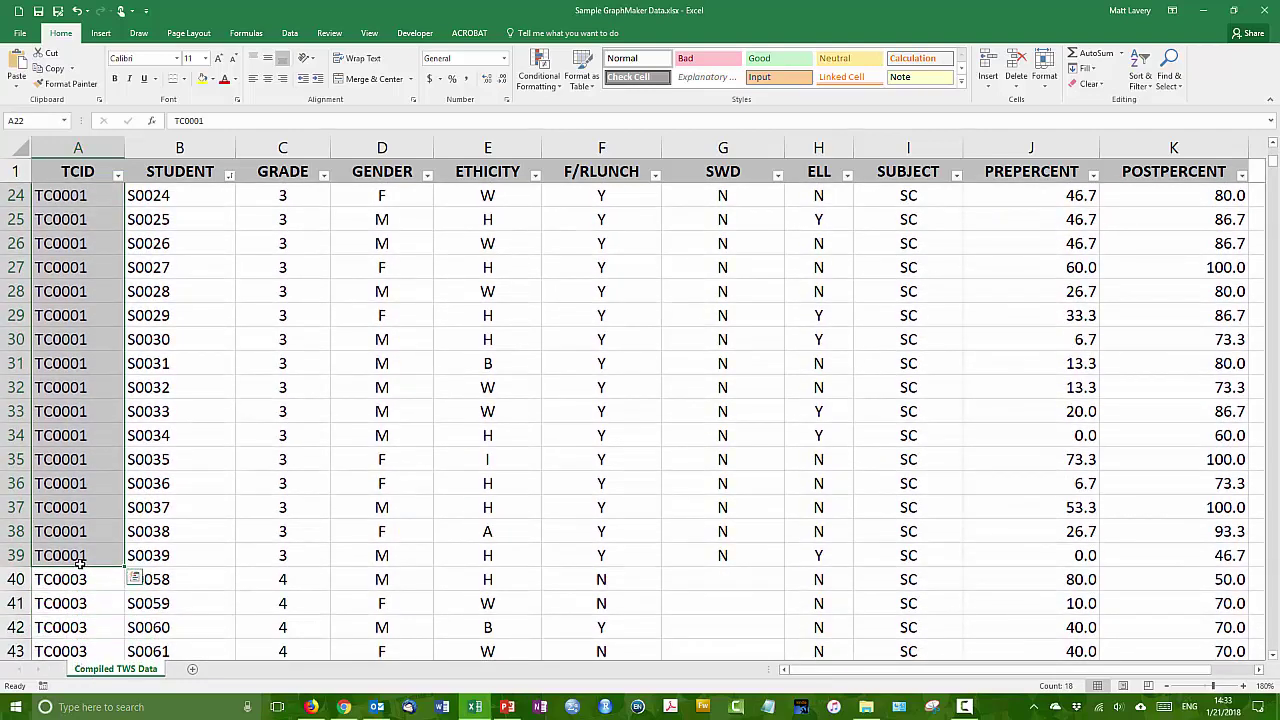
scroll(222, 493, up, 7)
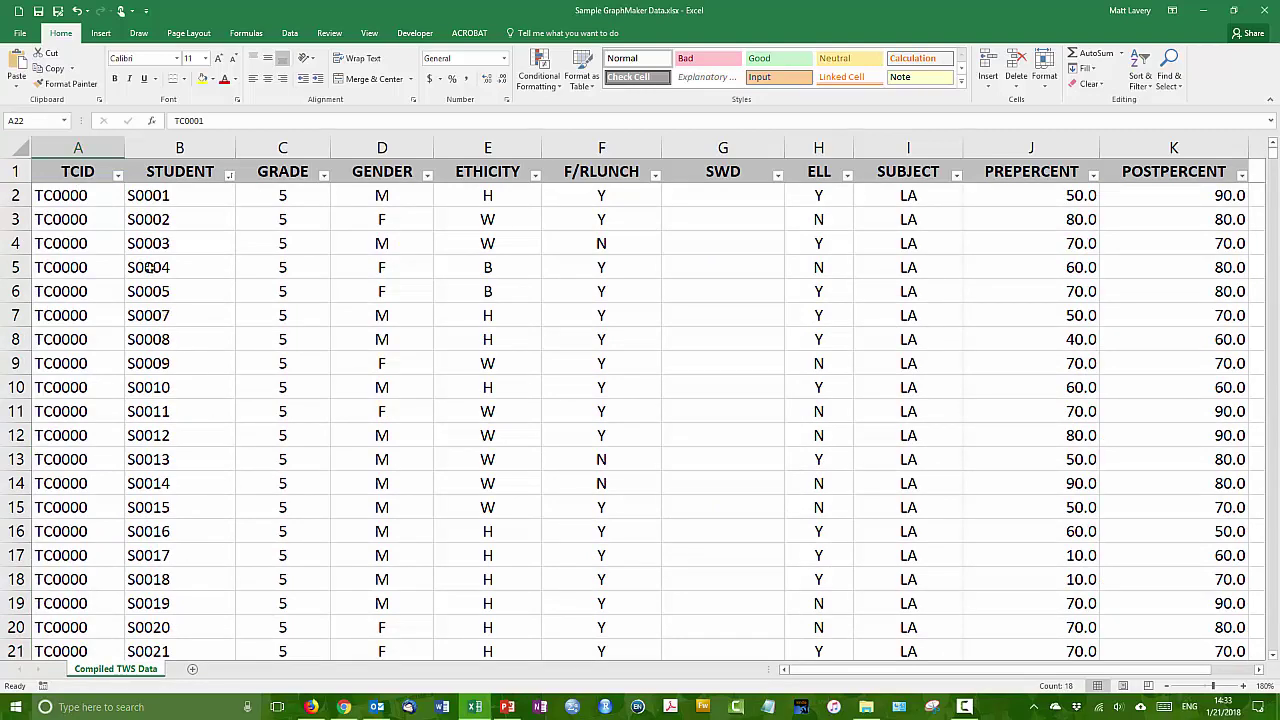
Select the GRADE, GENDER and ETHICITY columns, then open Sort & Filter from cell A1.
ctrl+click(265, 168)
key(ctrl+shift+Down)
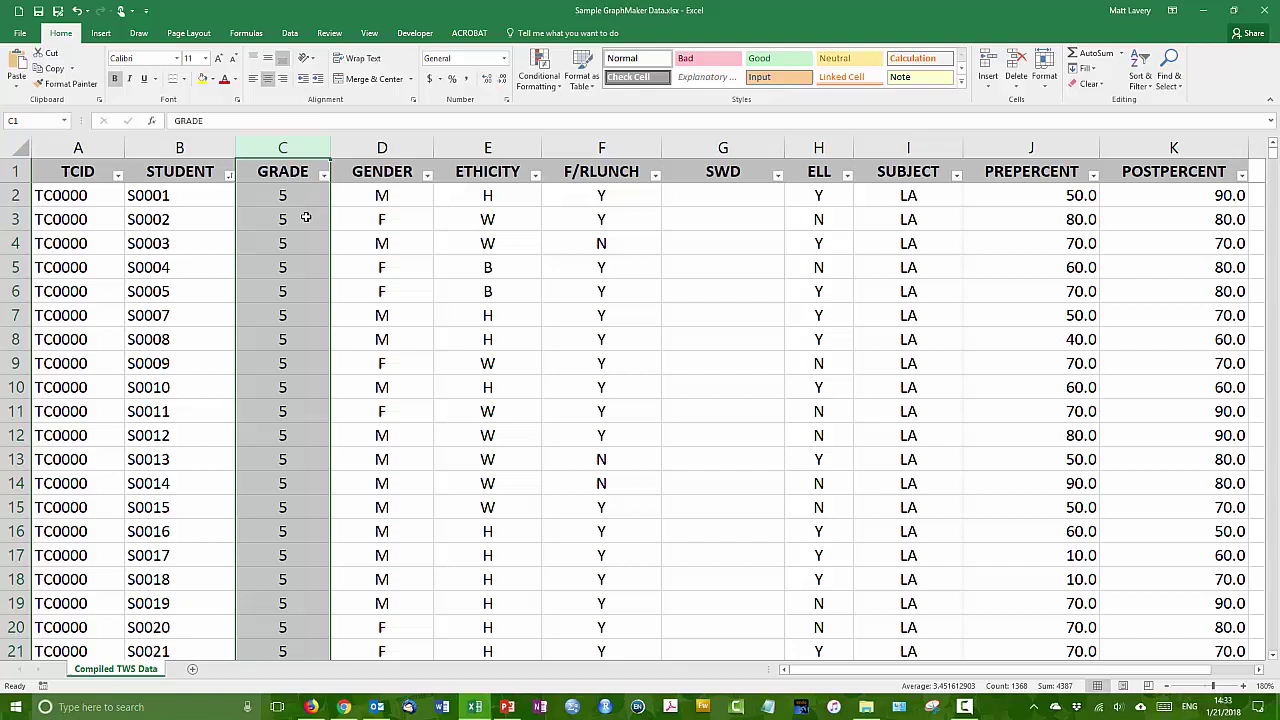
click(382, 148)
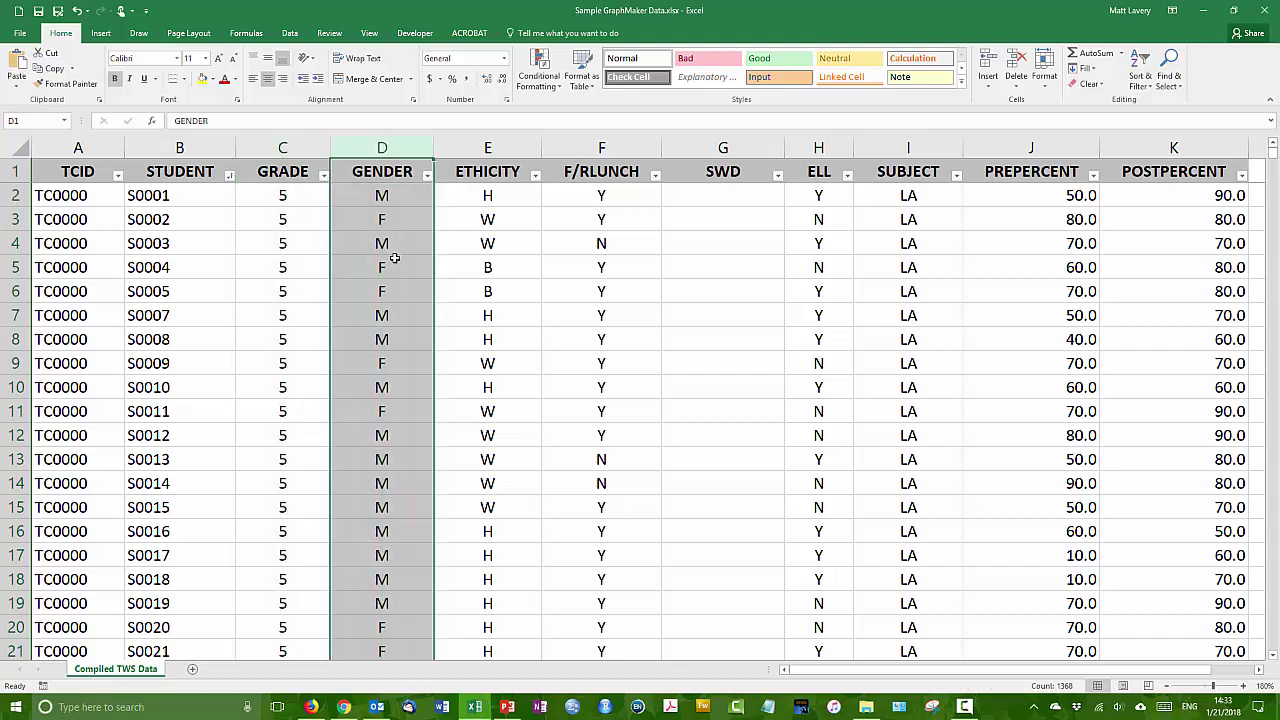
click(488, 149)
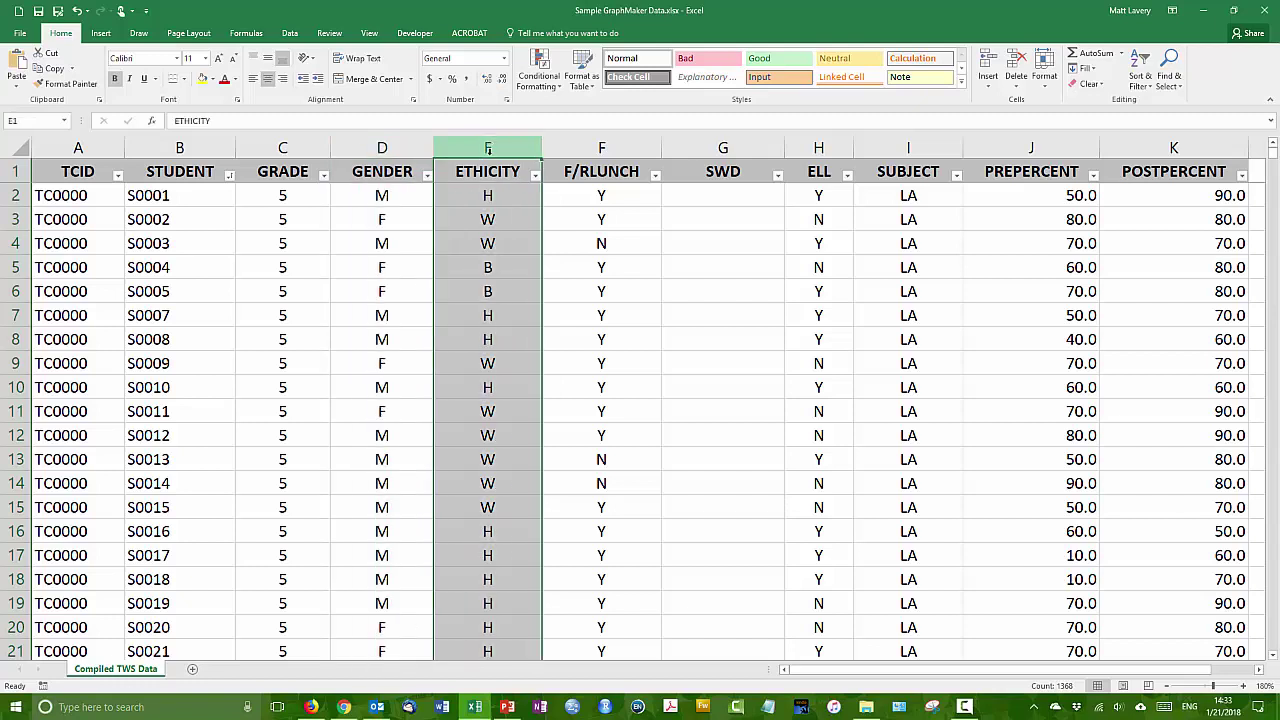
click(77, 171)
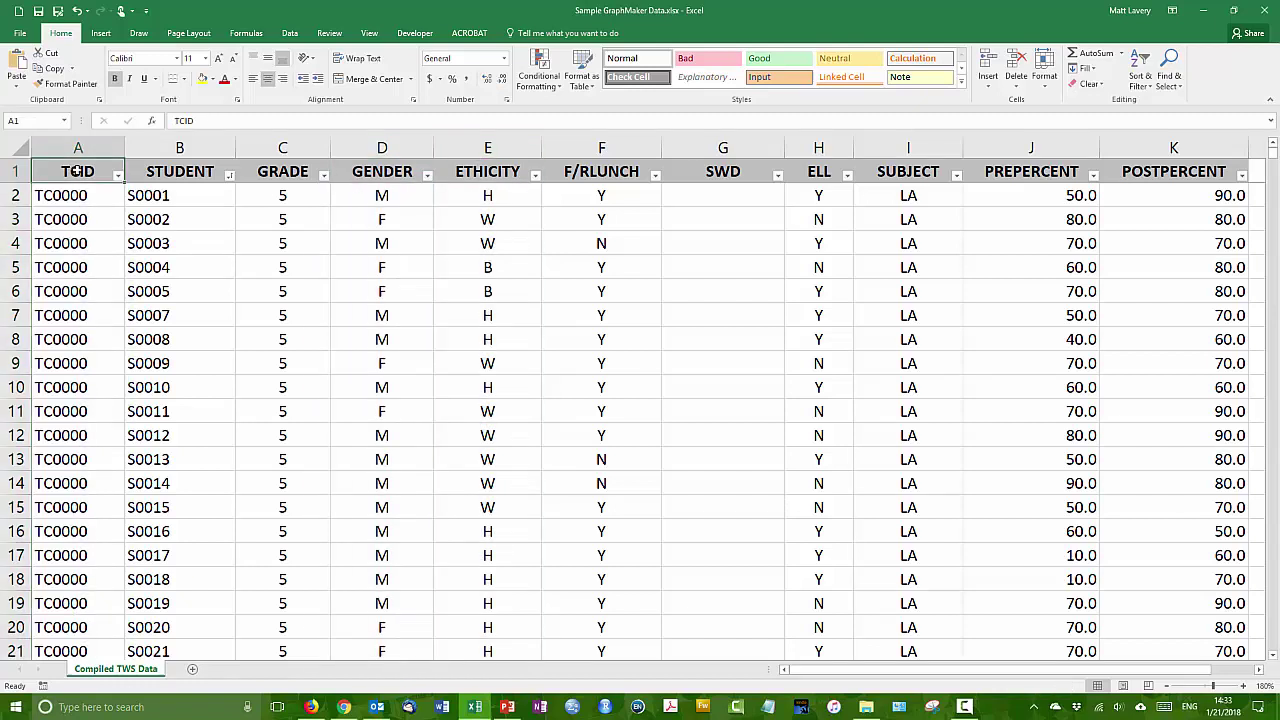
click(1138, 78)
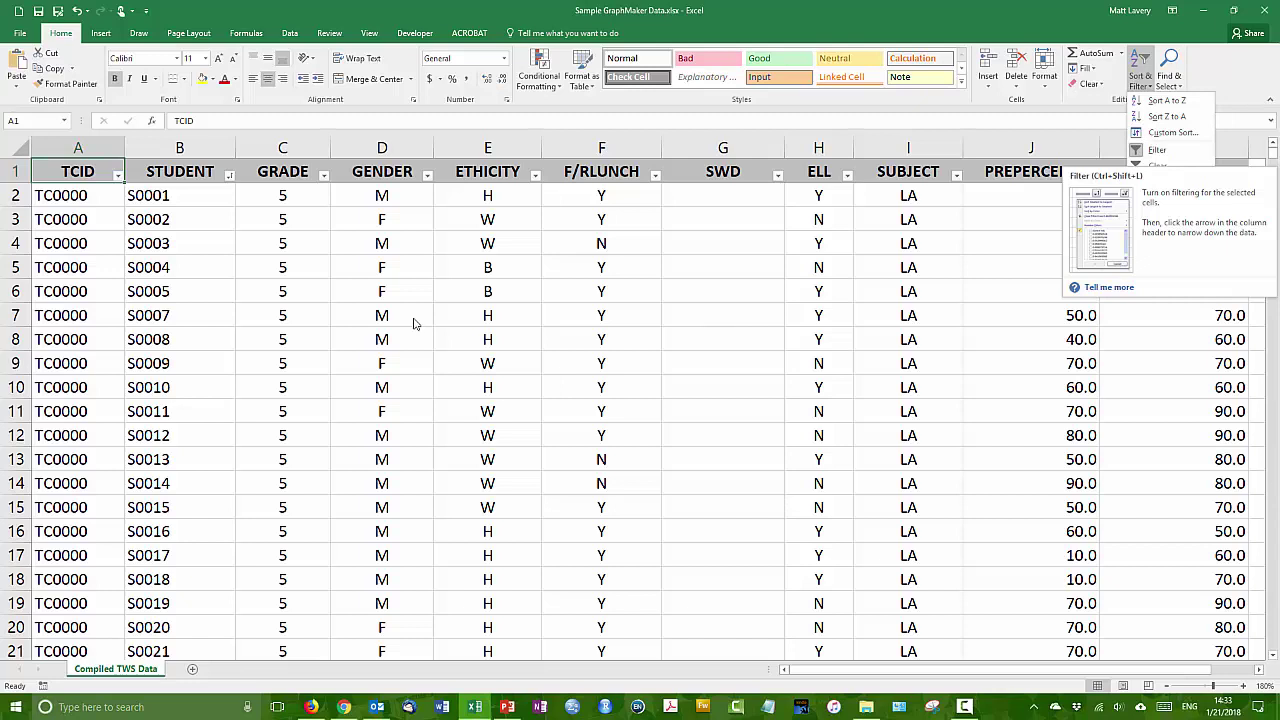
Close Sort & Filter and review the GRADE, GENDER and ETHICITY filter lists without changes.
click(215, 289)
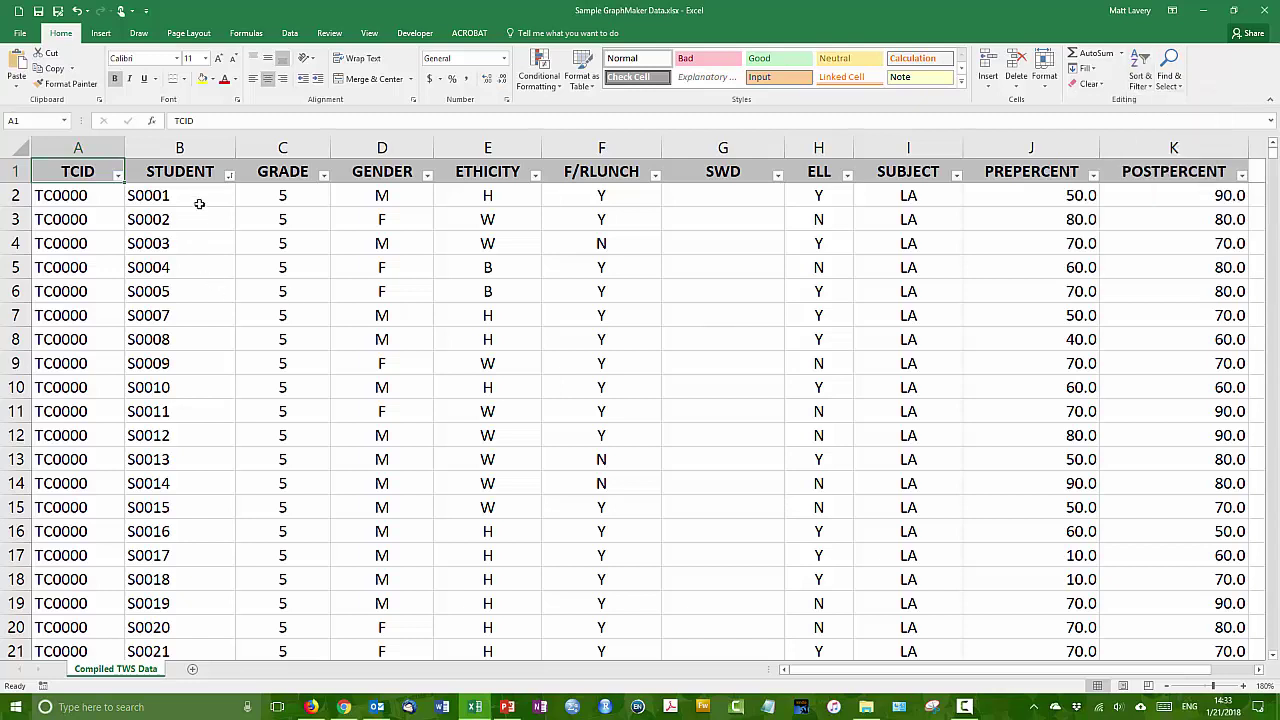
click(323, 176)
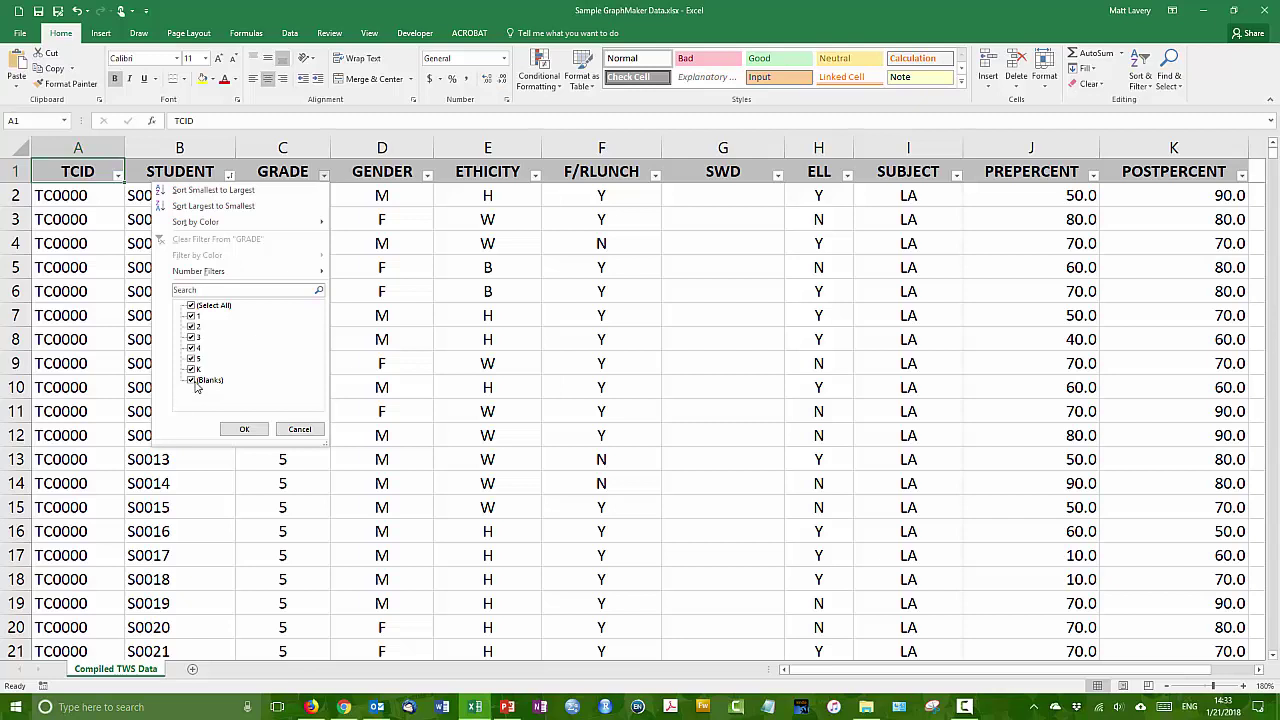
click(302, 431)
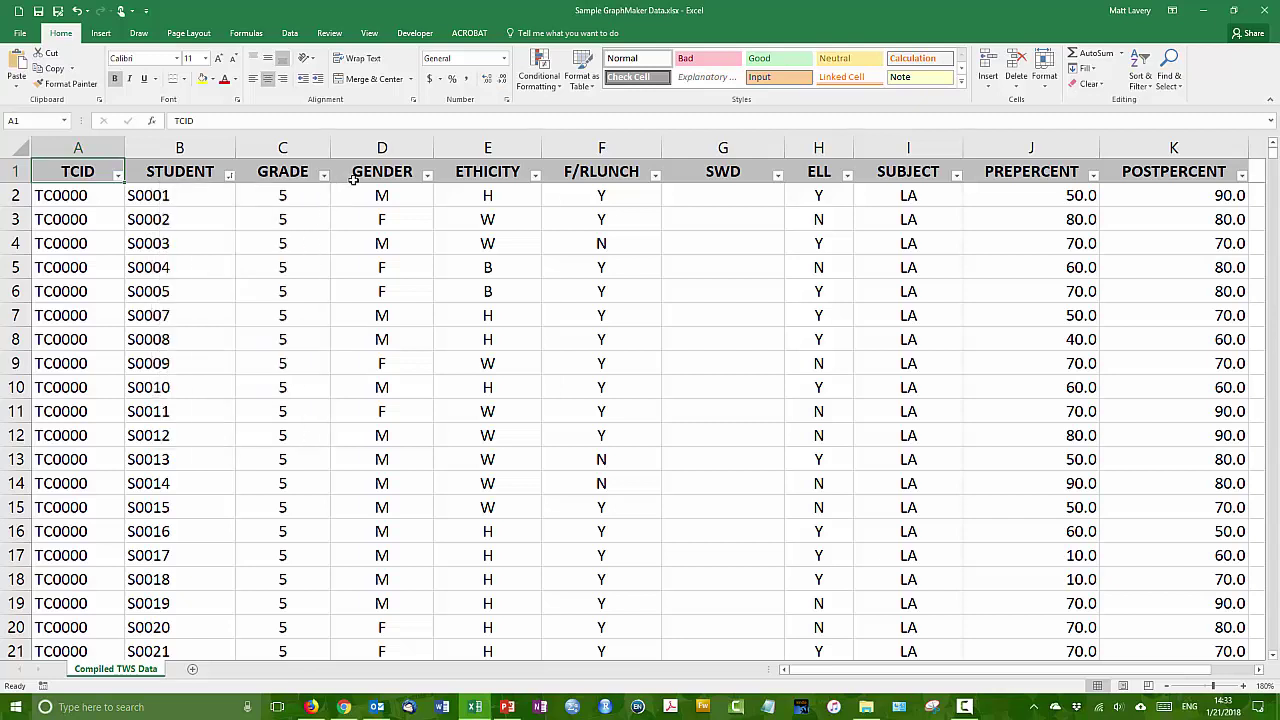
click(427, 177)
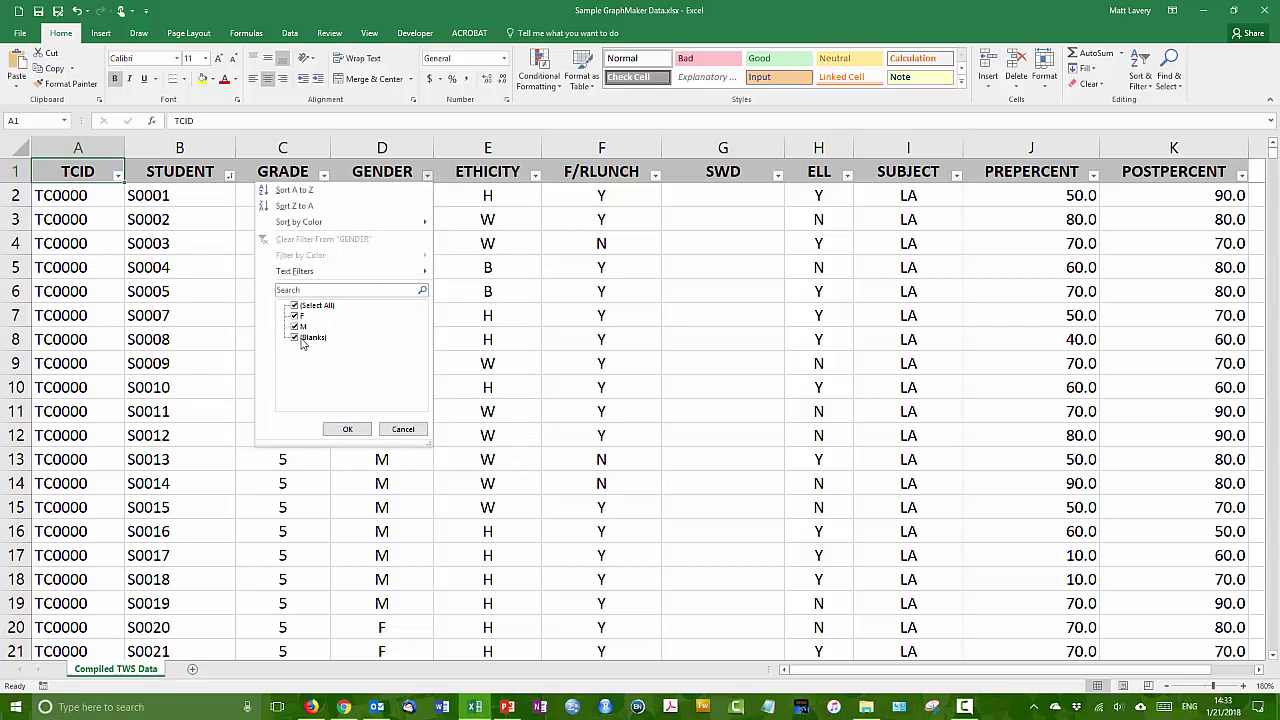
click(403, 429)
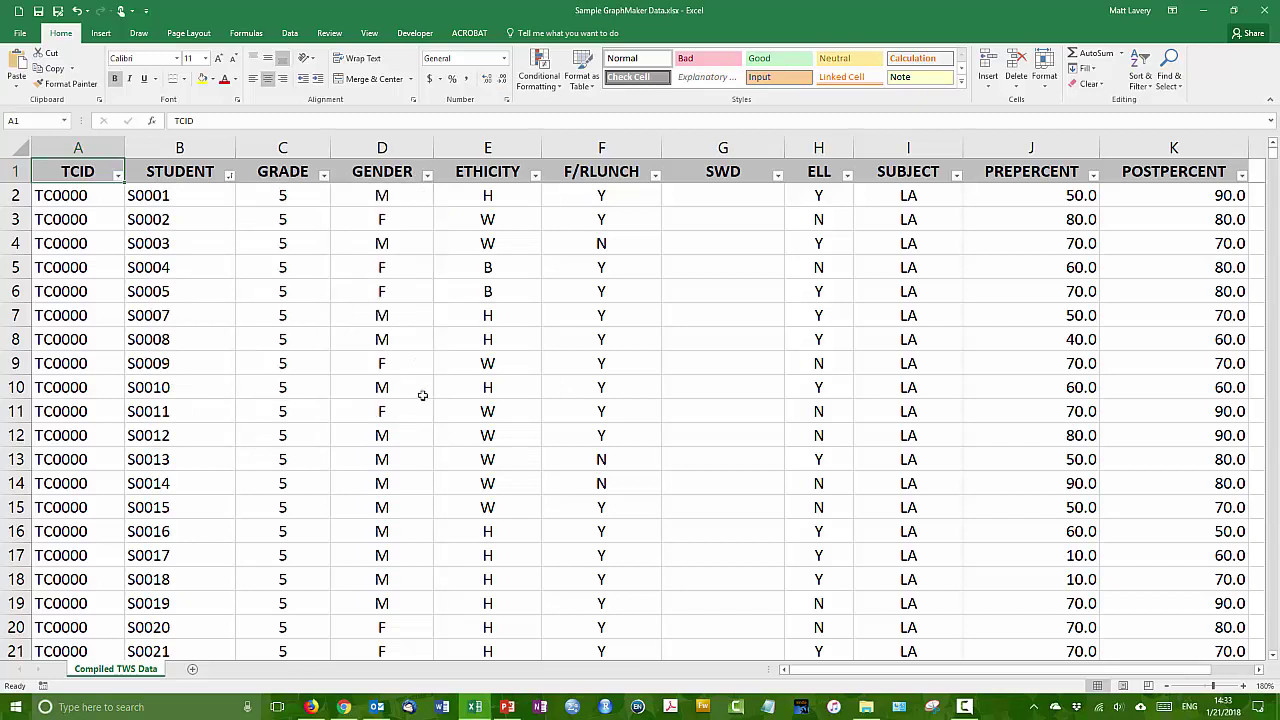
click(535, 175)
mouse_move(470, 277)
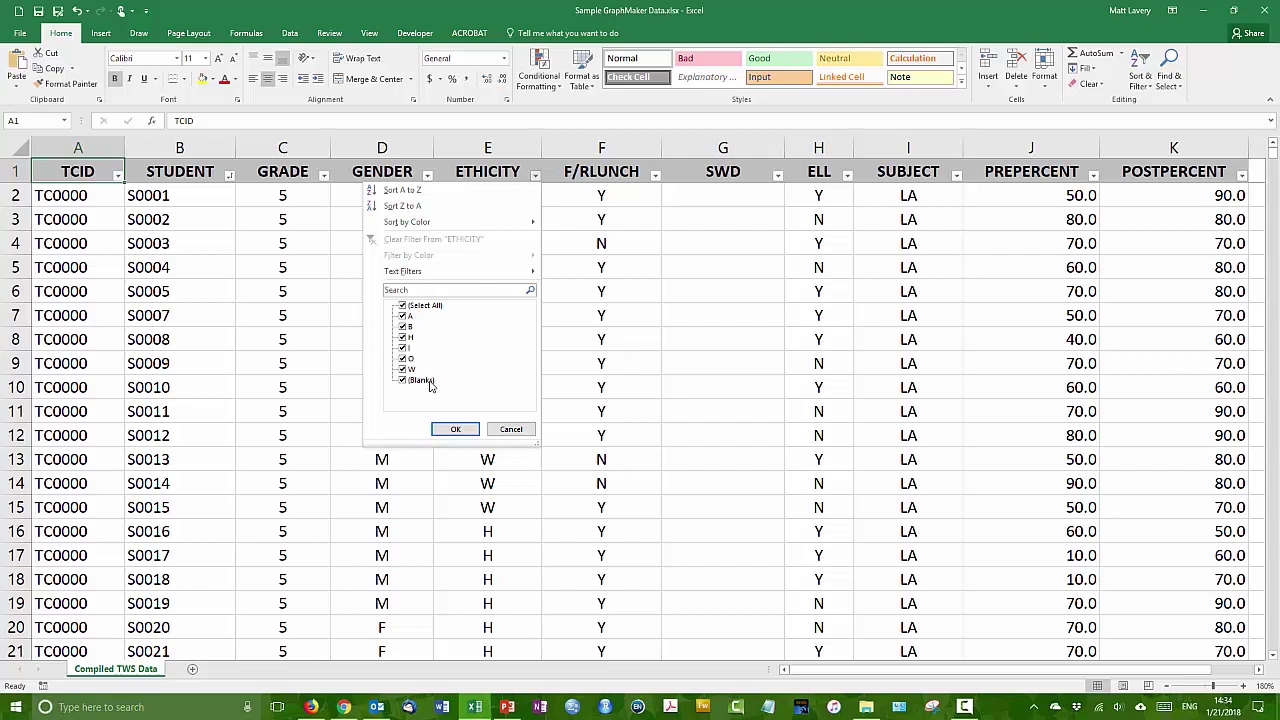
click(510, 430)
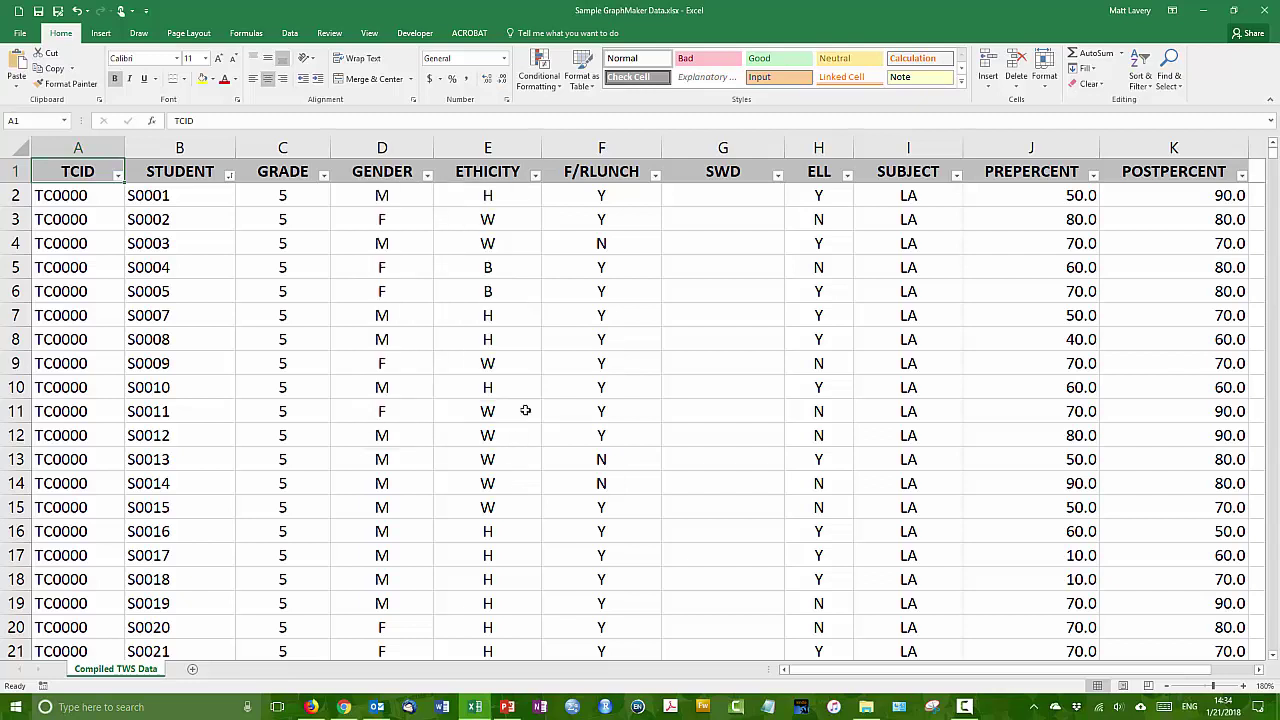
click(656, 177)
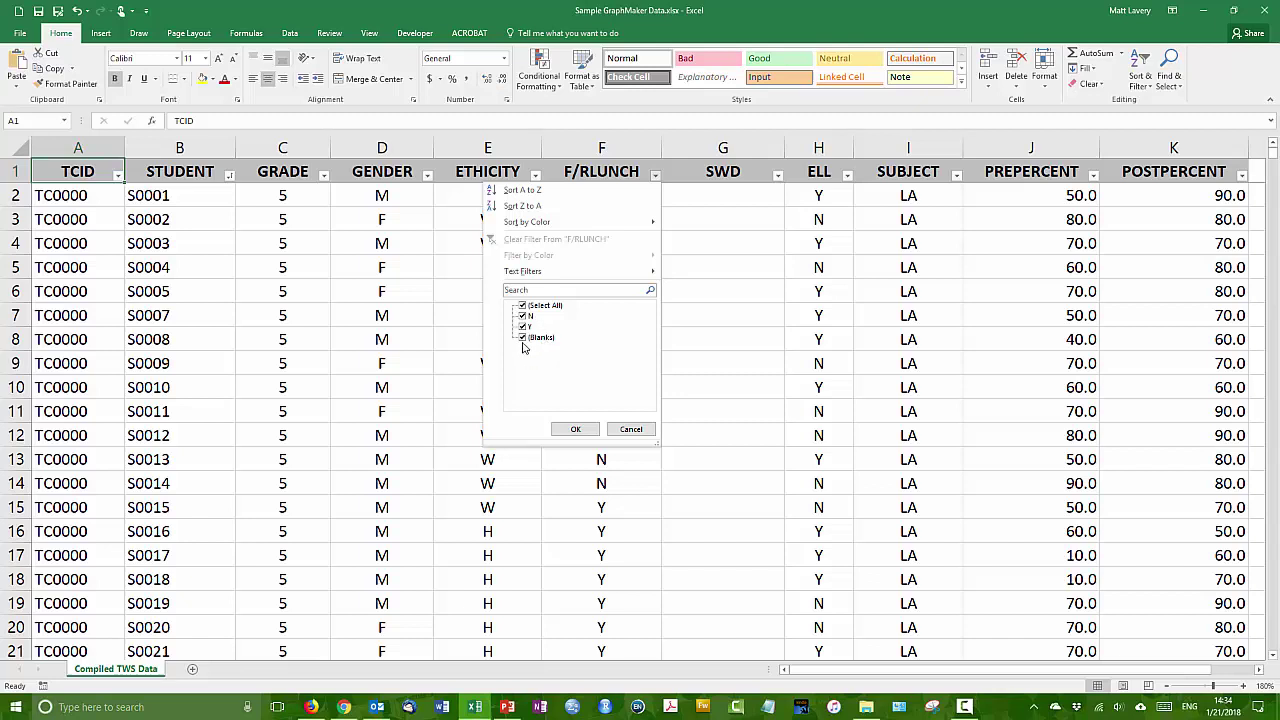
click(635, 428)
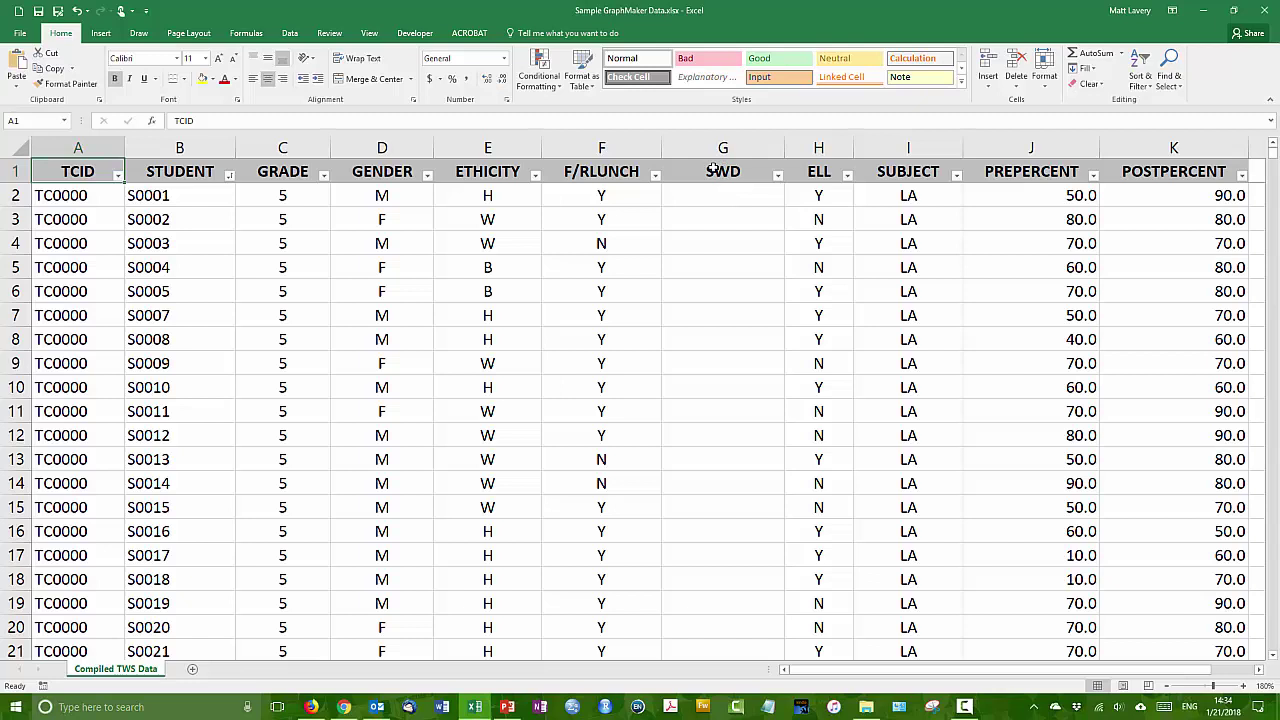
click(778, 177)
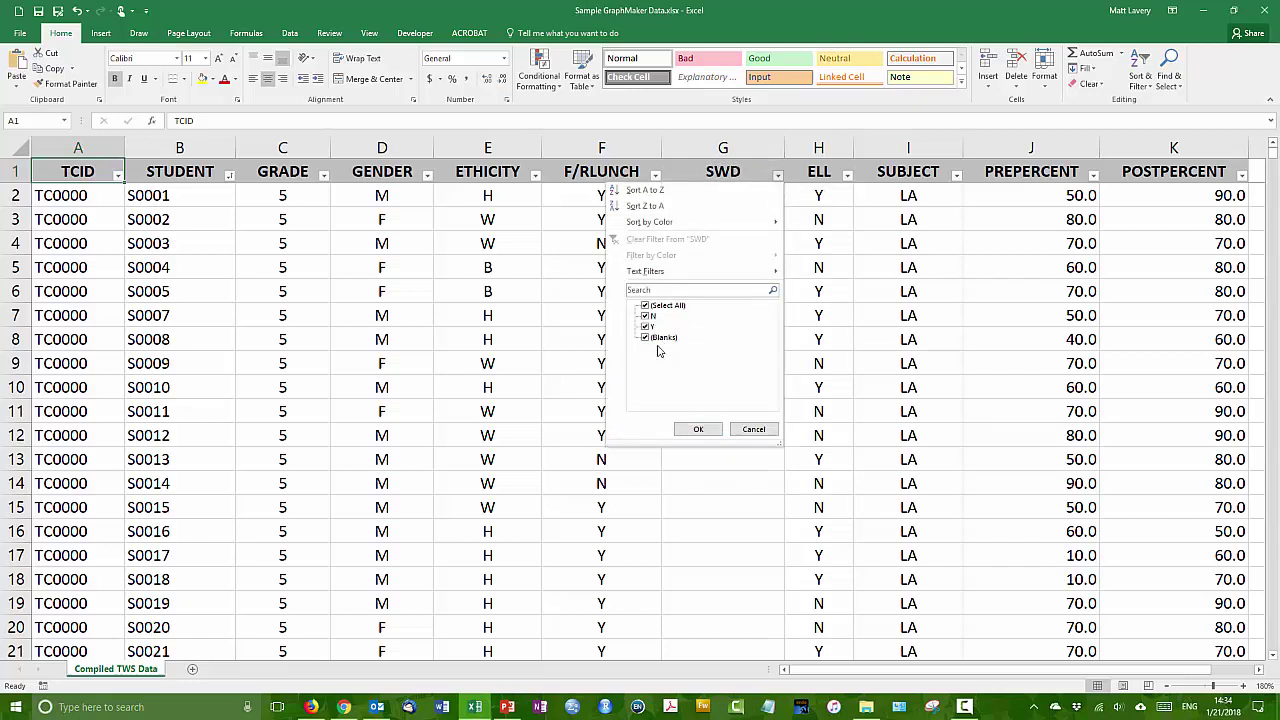
click(755, 431)
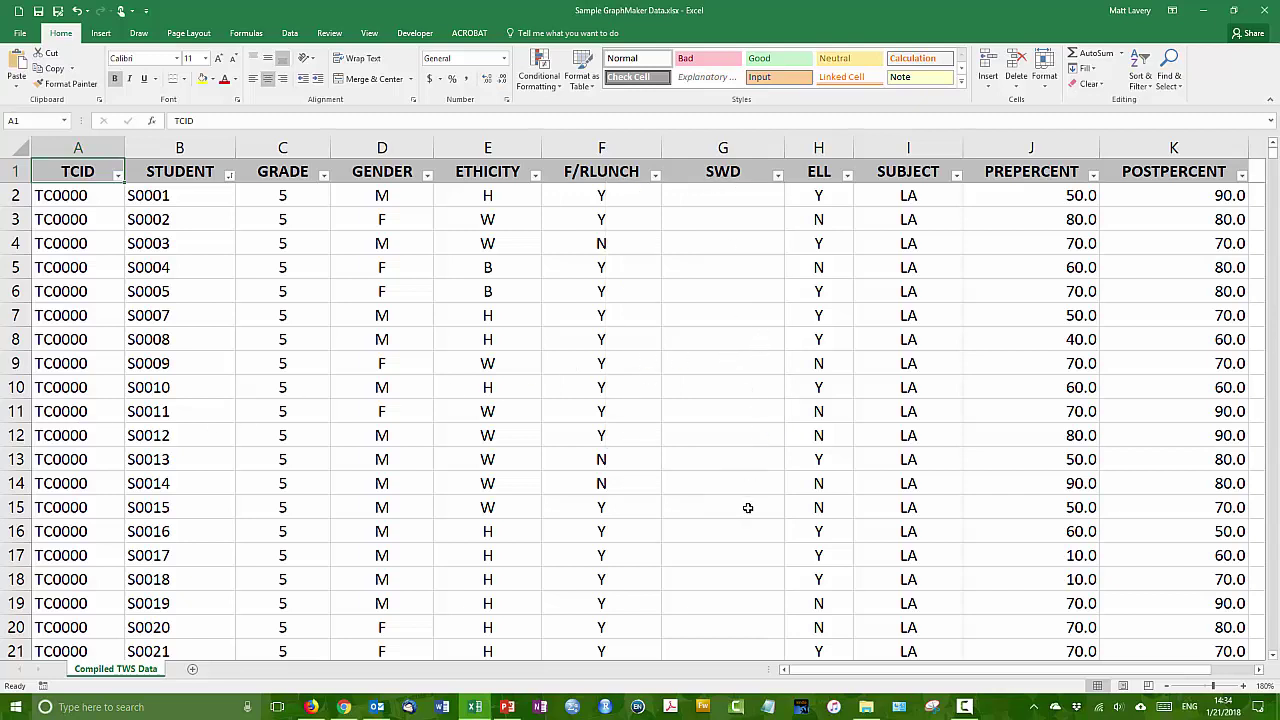
click(847, 176)
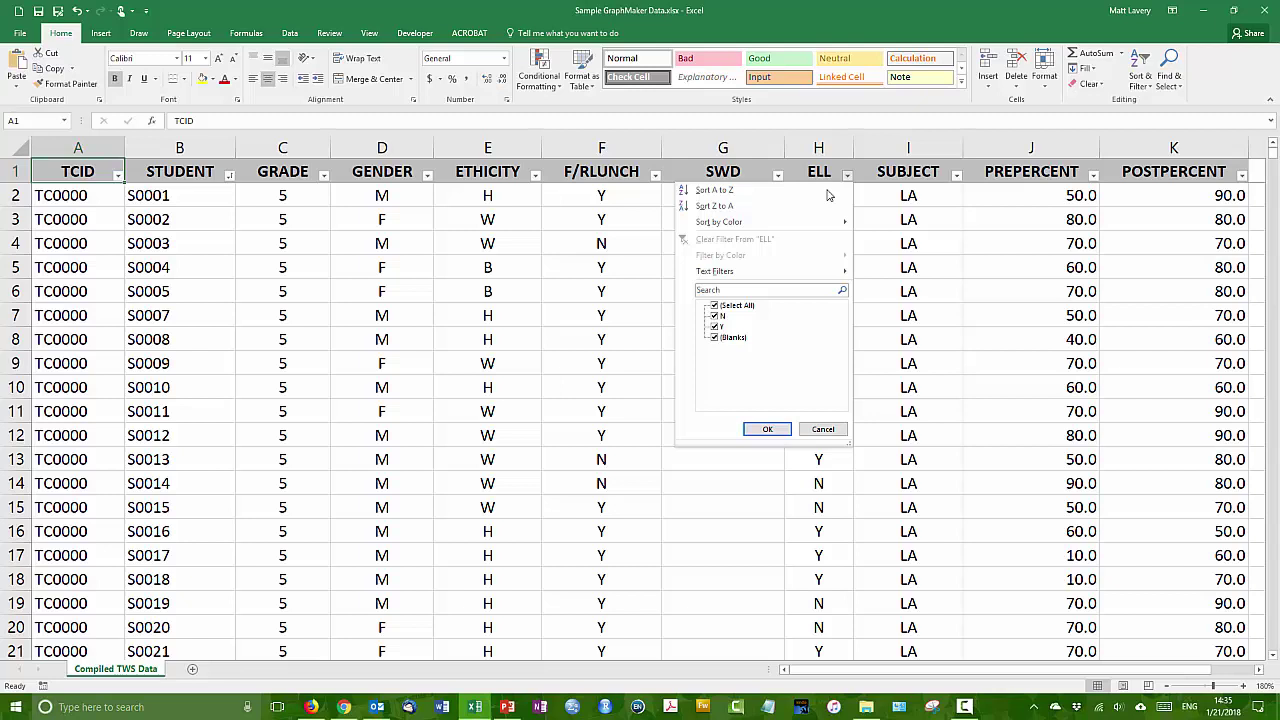
click(910, 176)
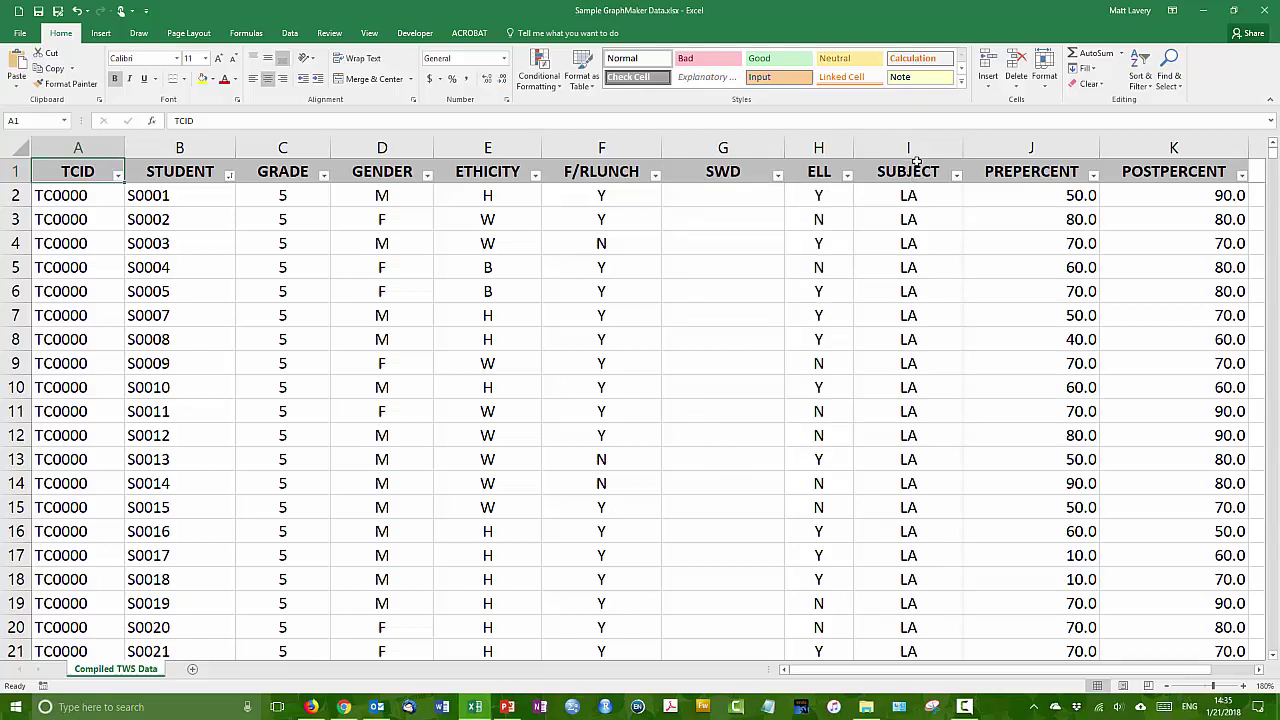
click(921, 149)
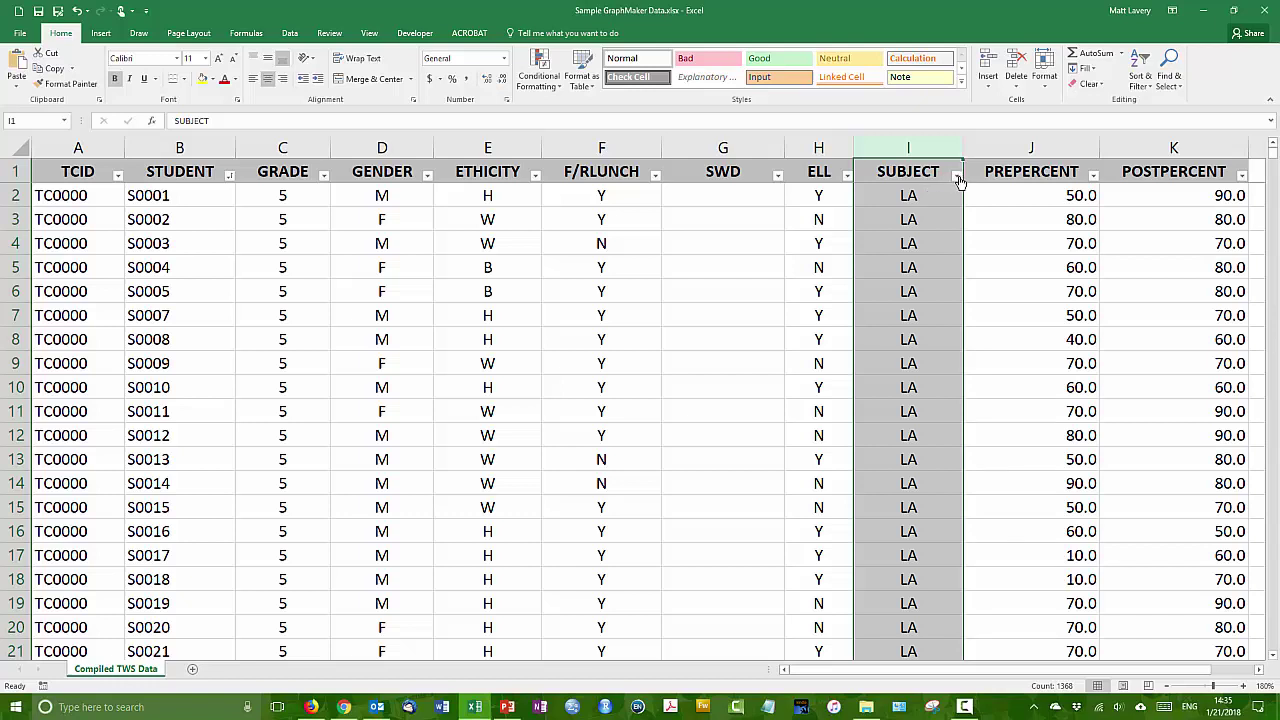
click(956, 176)
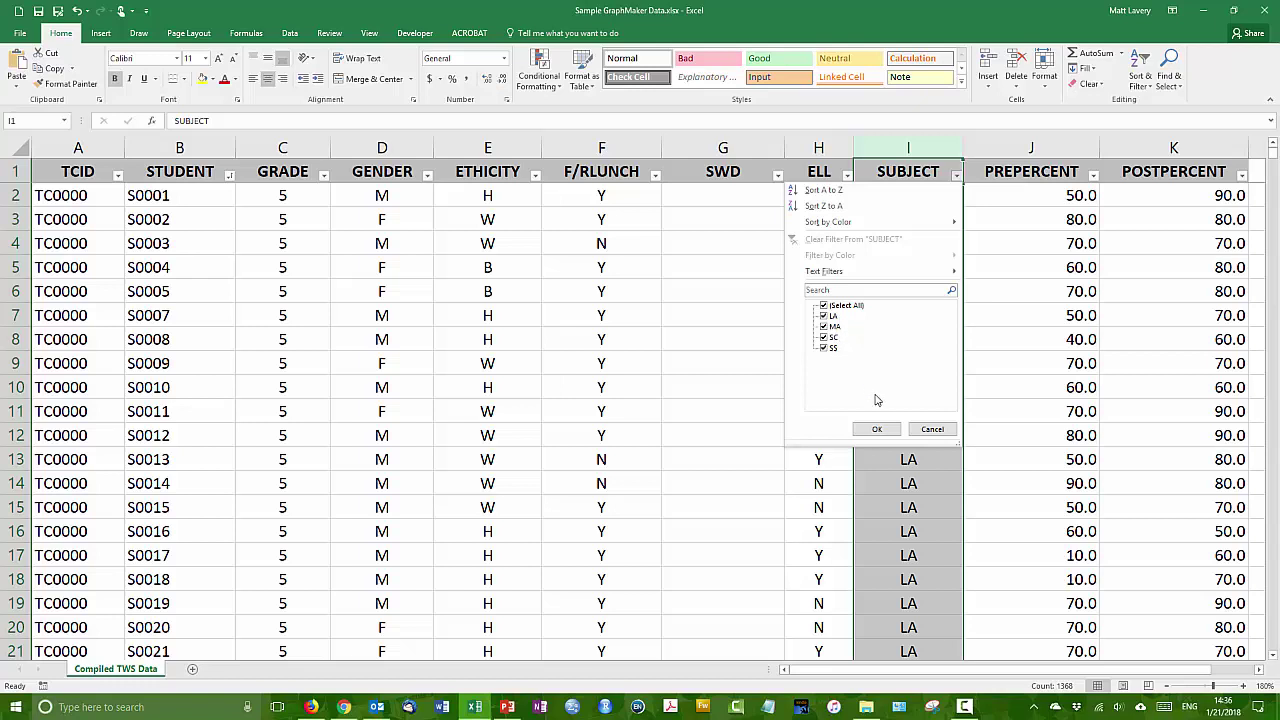
click(930, 430)
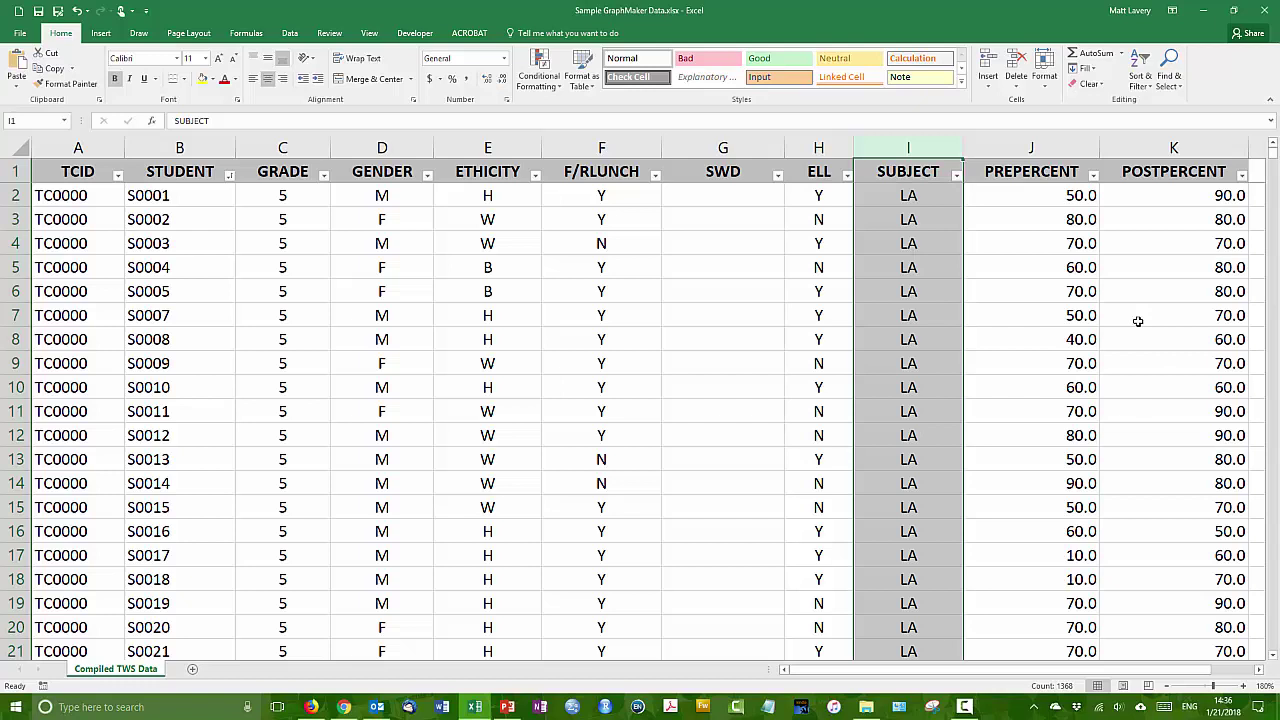
click(1033, 148)
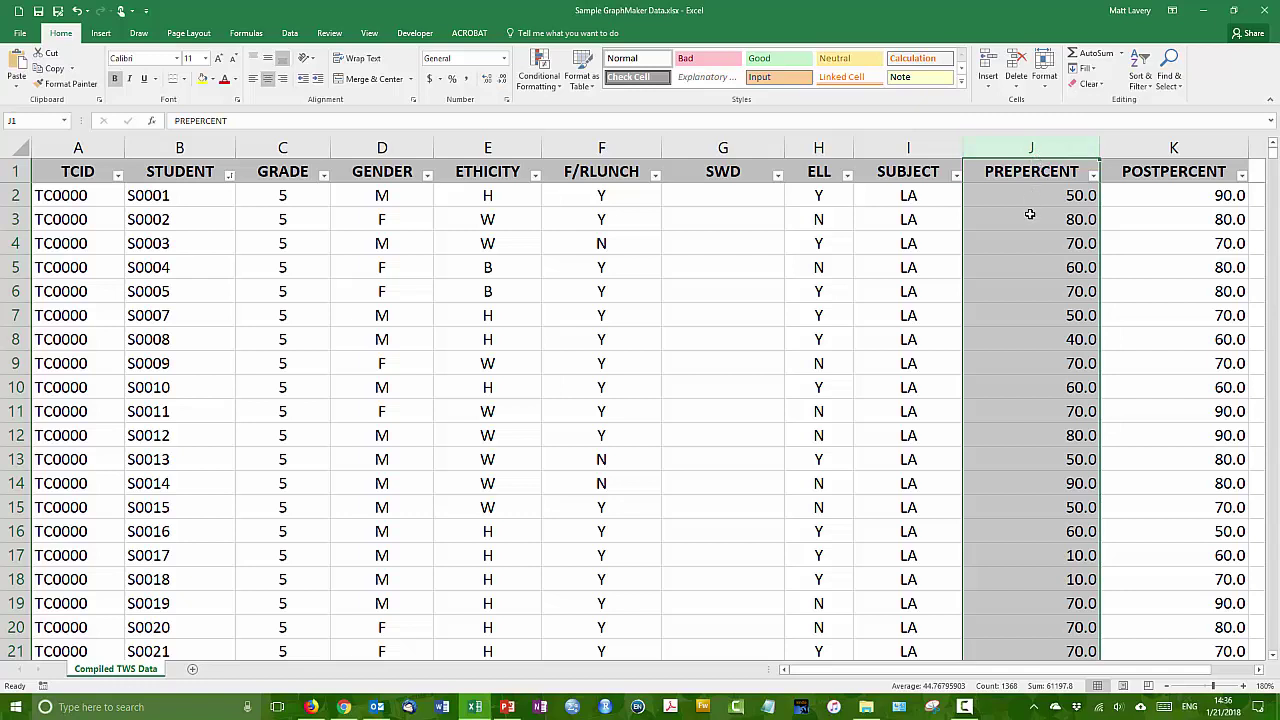
click(1173, 147)
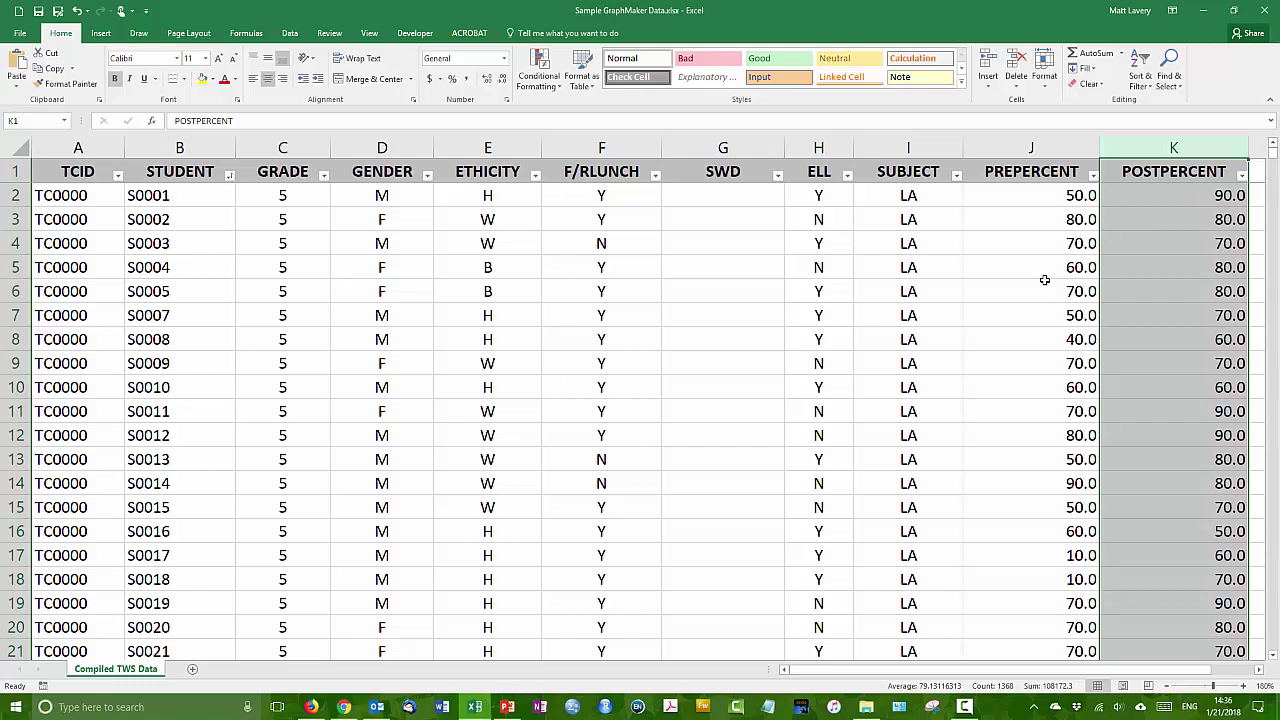
drag(1057, 143, 1128, 146)
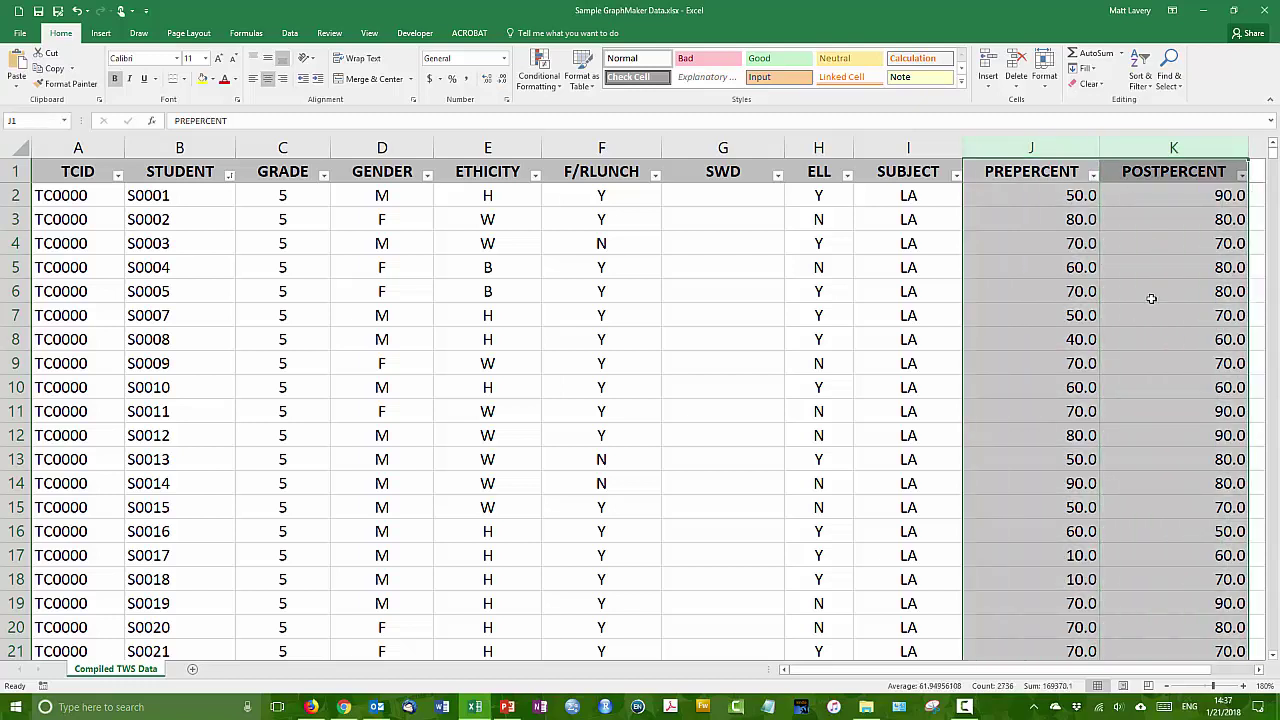
click(1056, 211)
click(1093, 176)
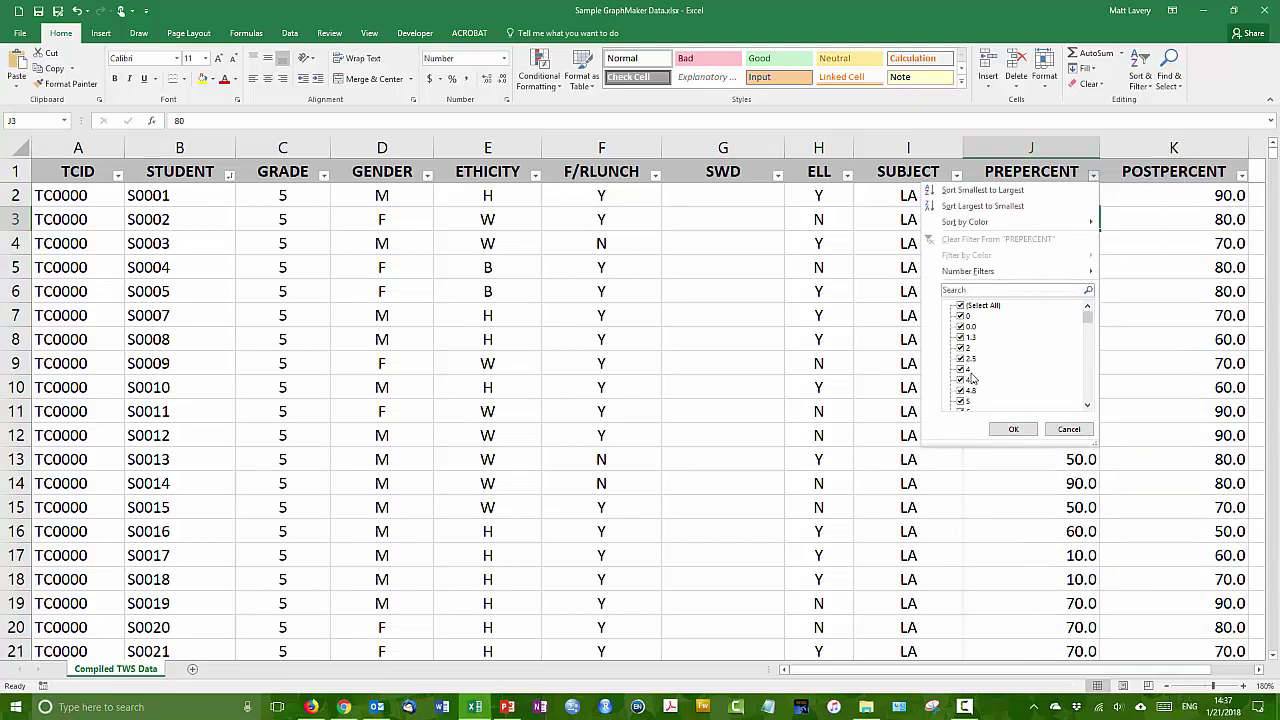
drag(1089, 320, 1096, 412)
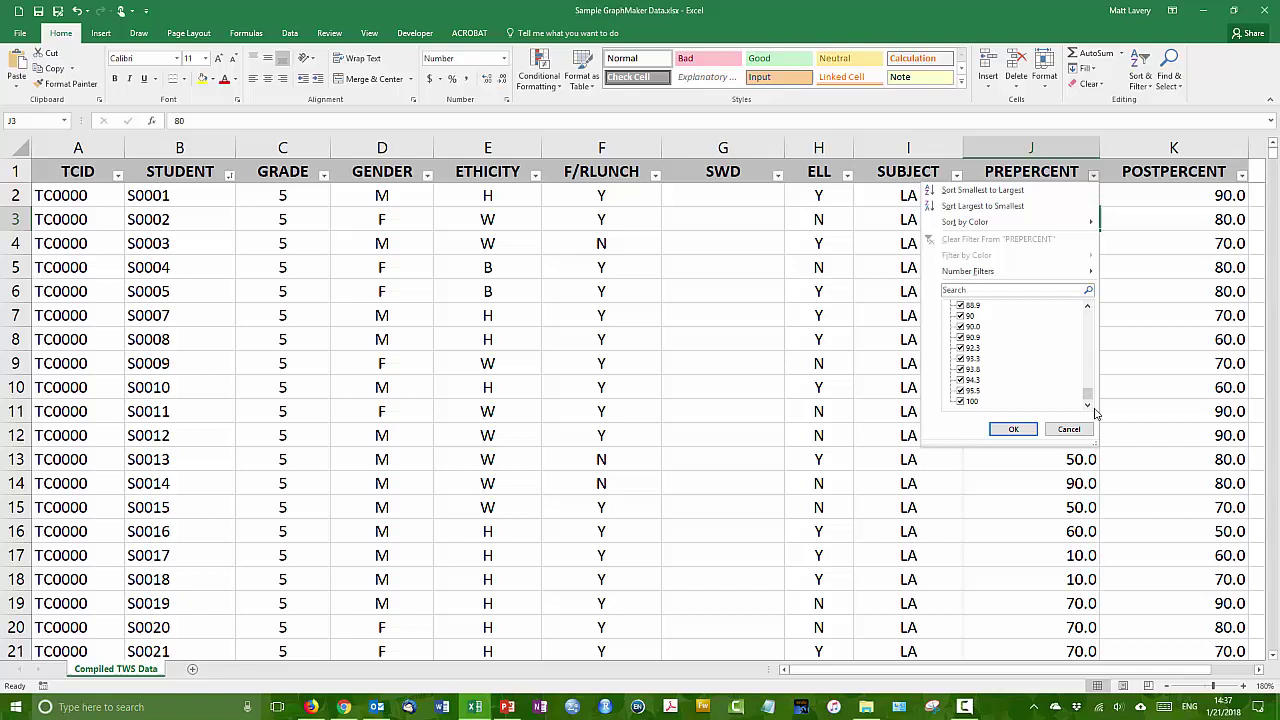
click(1069, 432)
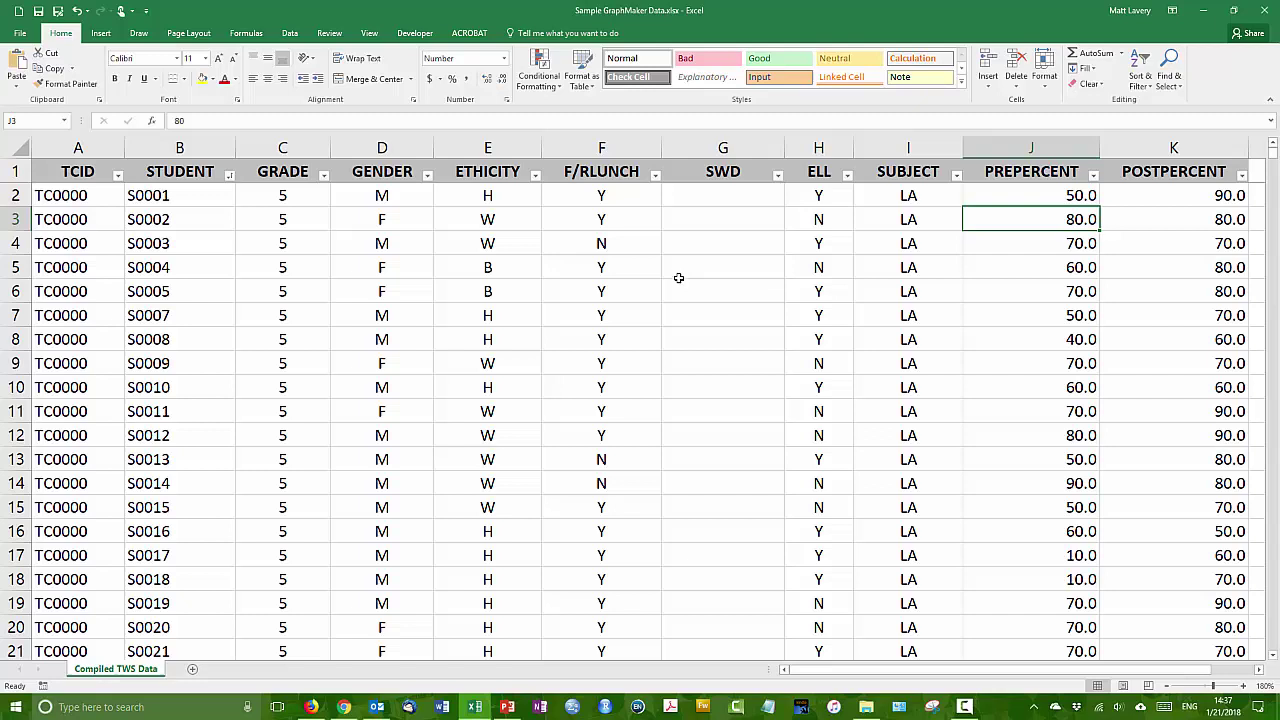
Select columns A–I, TCID, STUDENT, GENDER and ETHICITY in turn, then view the ETHICITY filter values.
drag(927, 145, 97, 147)
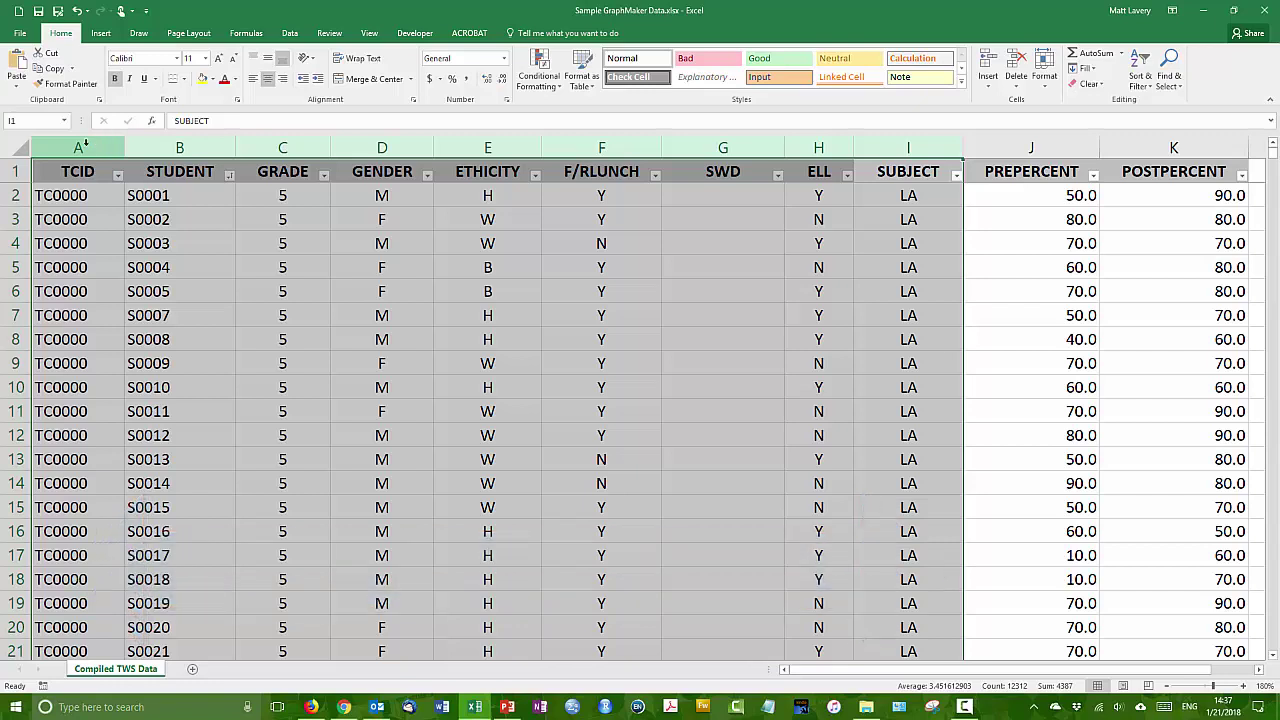
click(84, 147)
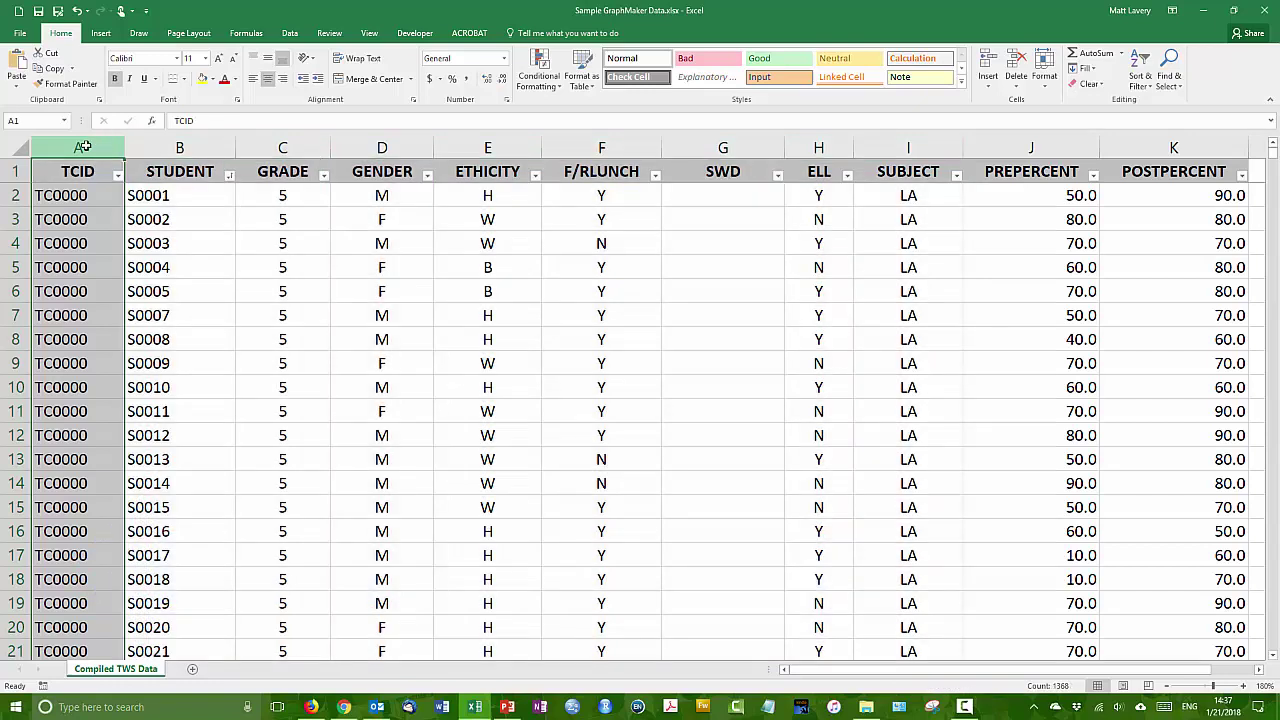
click(162, 147)
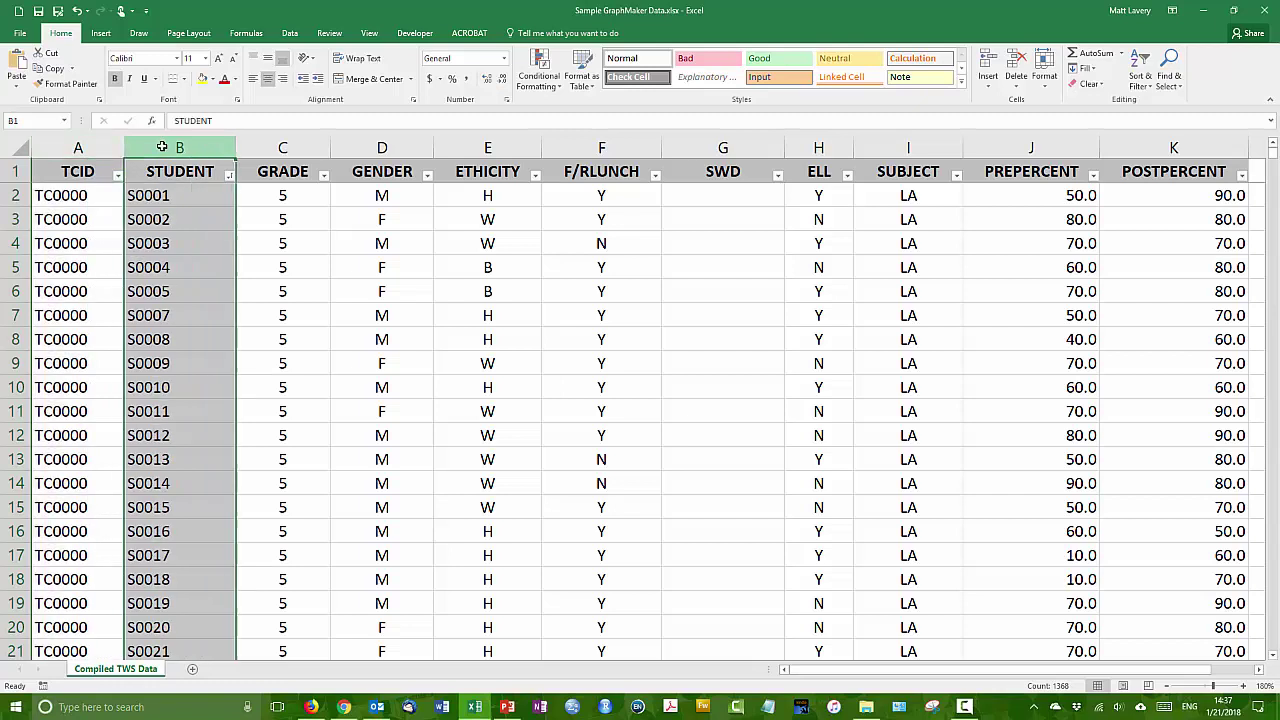
click(390, 145)
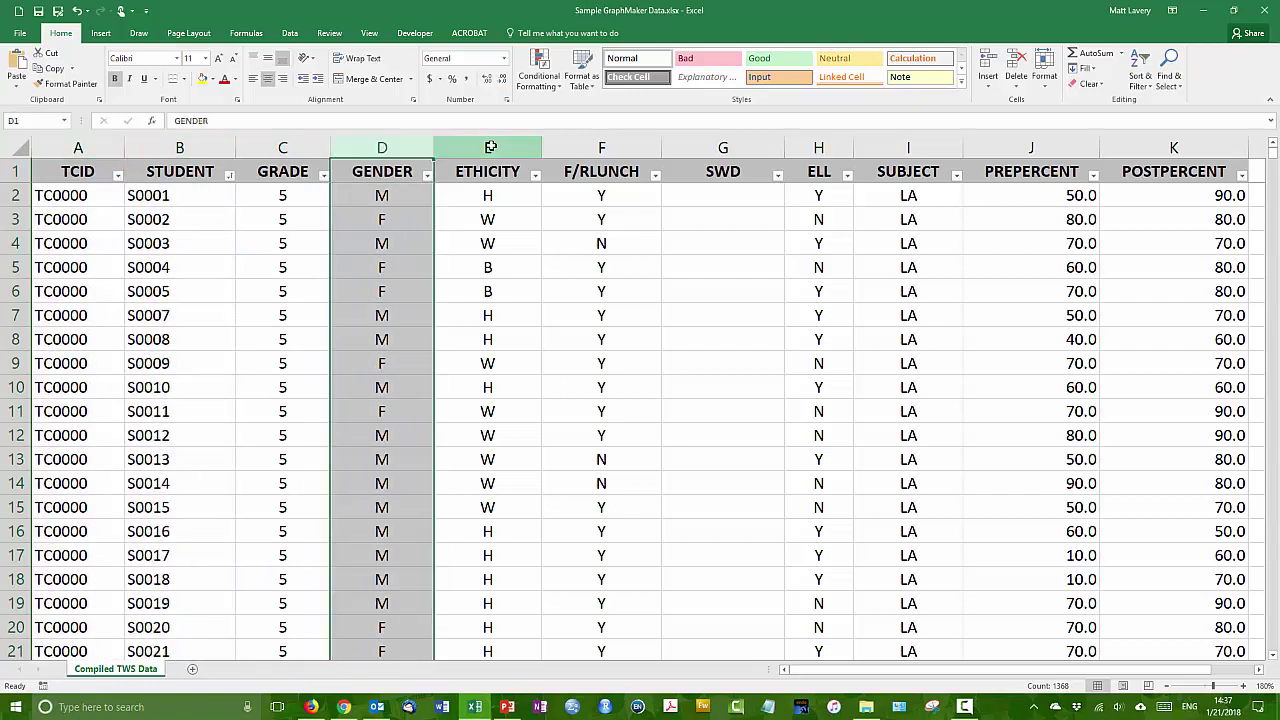
click(488, 145)
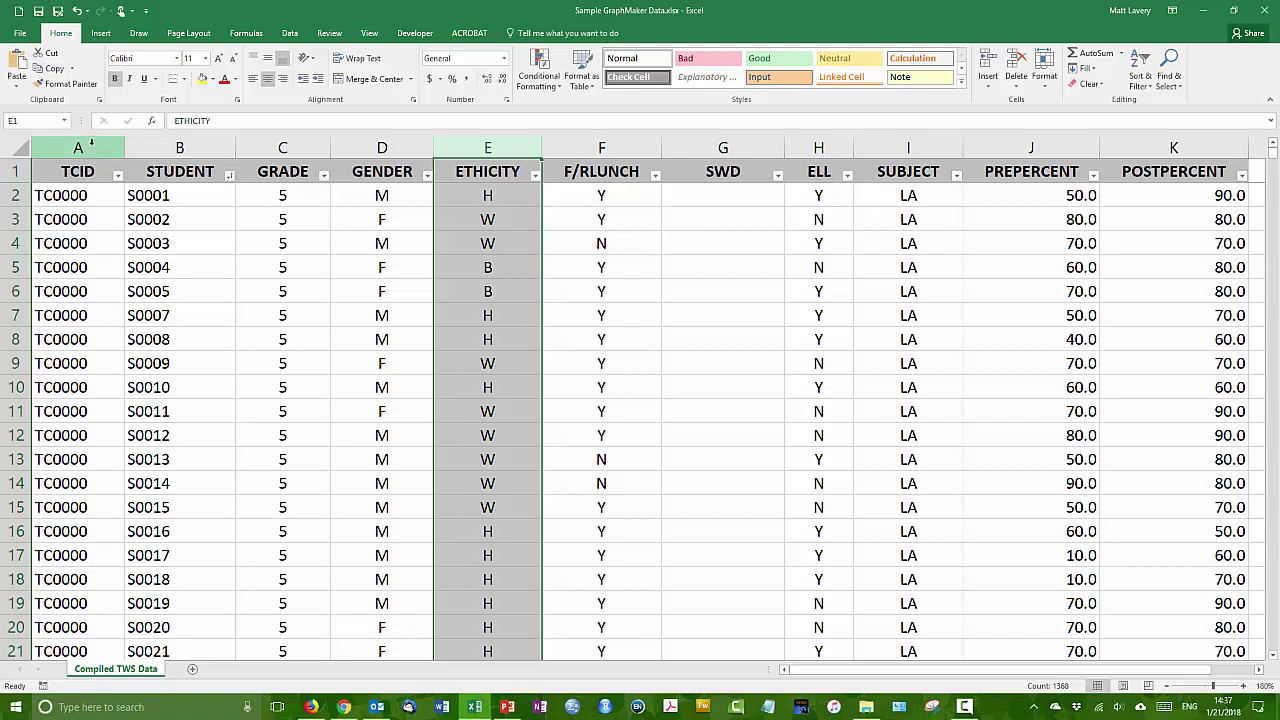
drag(90, 145, 152, 147)
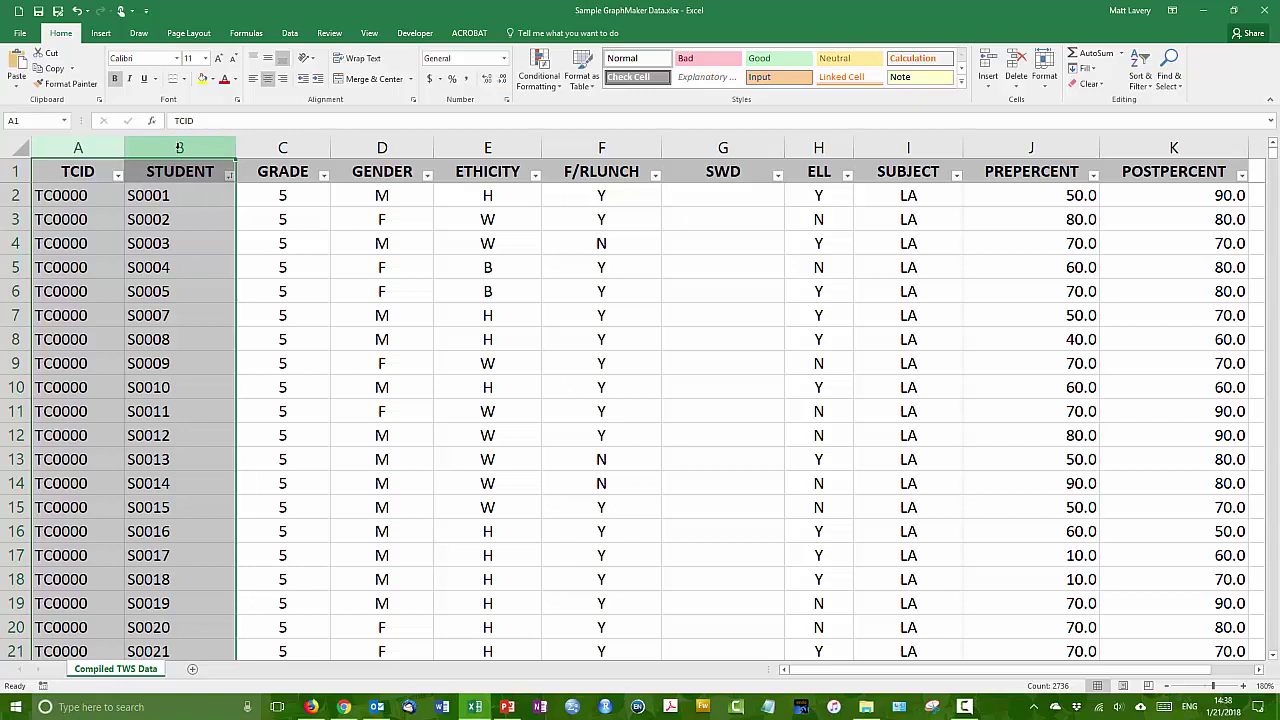
click(179, 148)
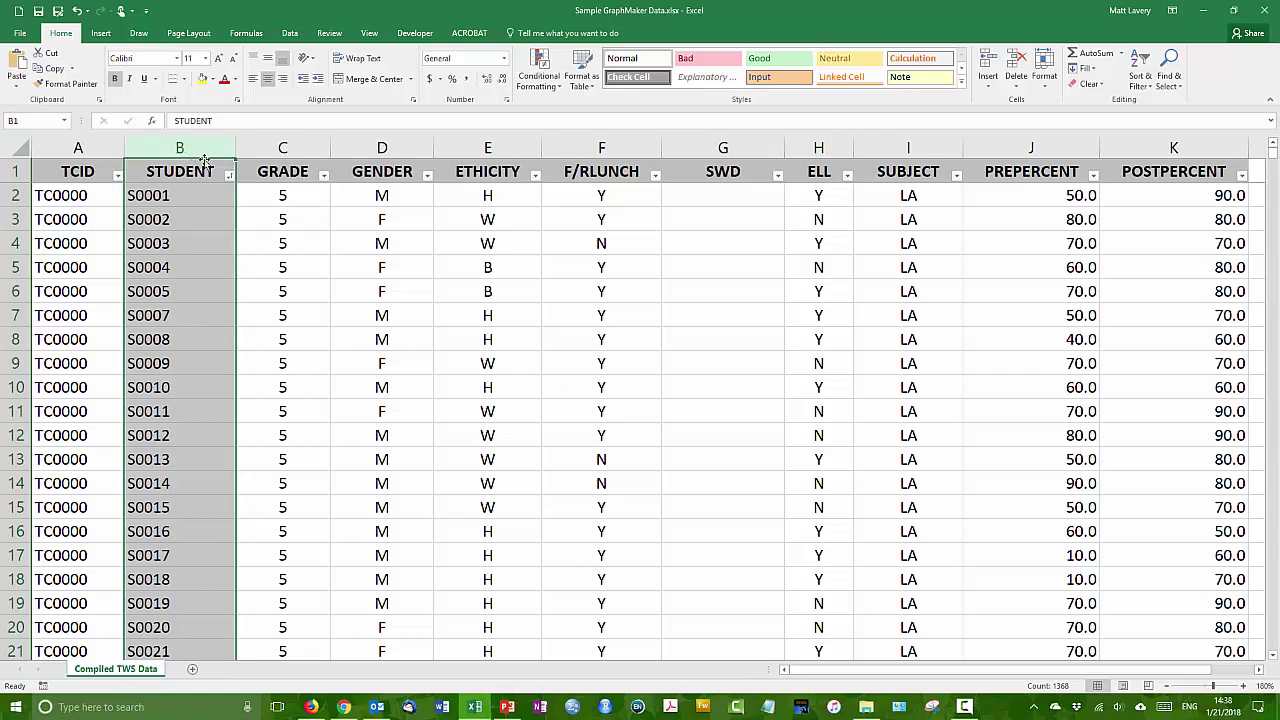
click(491, 148)
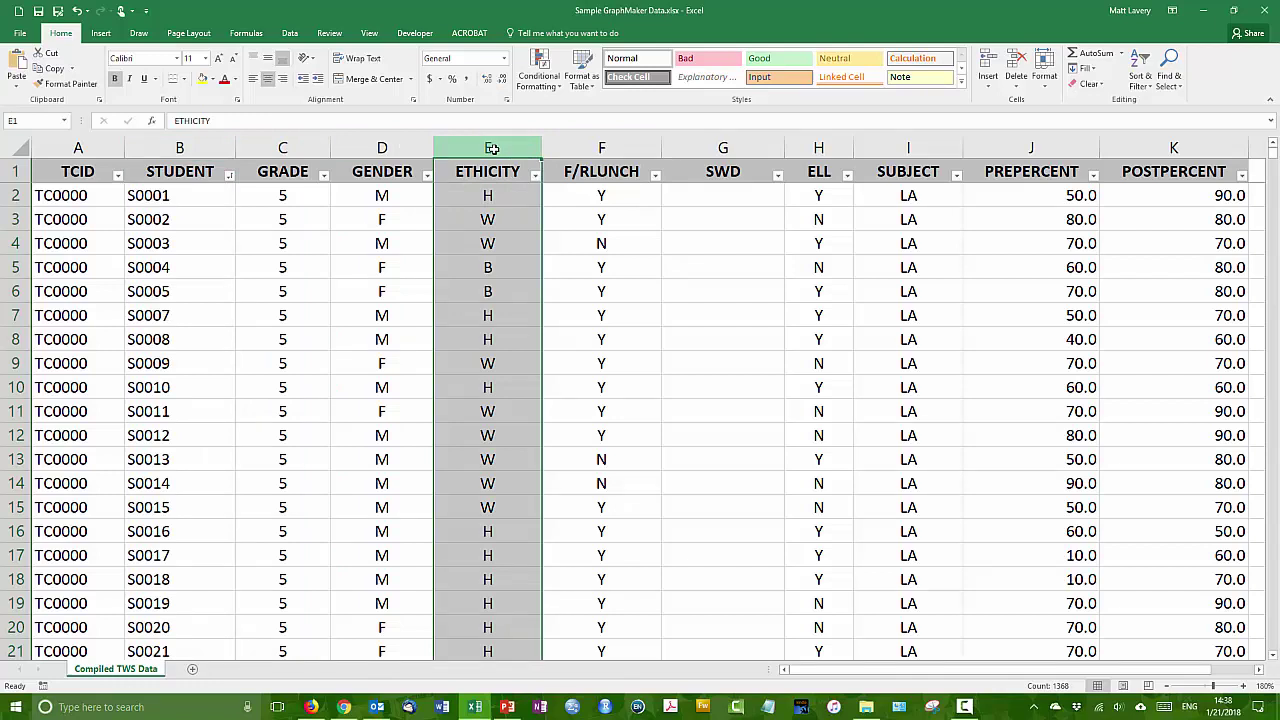
click(534, 175)
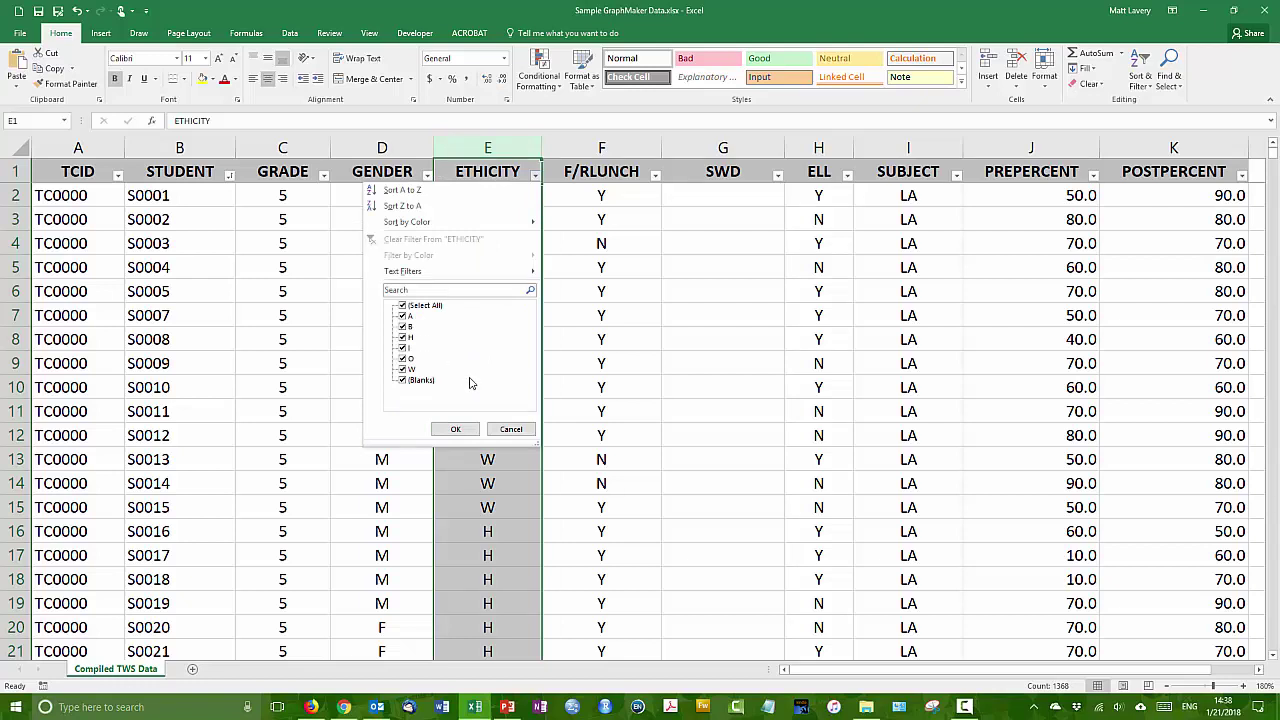
Check the GENDER (F, M, blanks) and F/RLUNCH (N, Y, blanks) filter lists without filtering.
click(511, 432)
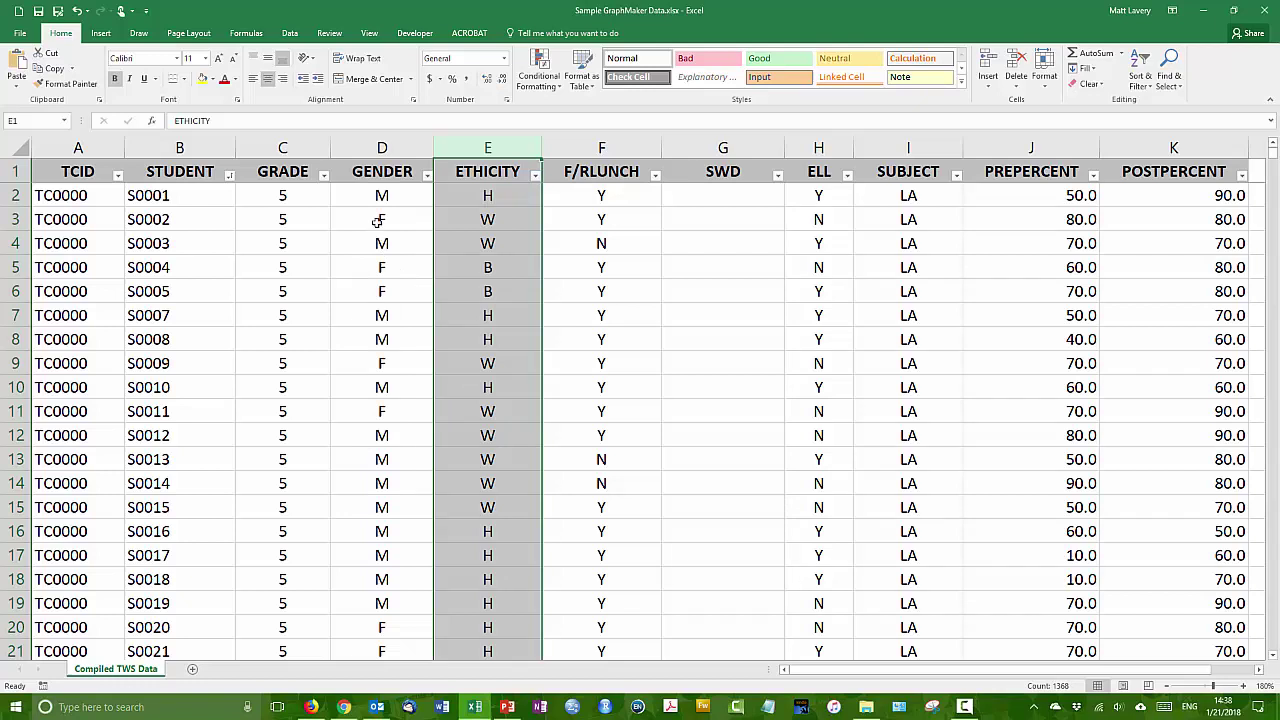
click(382, 148)
click(427, 176)
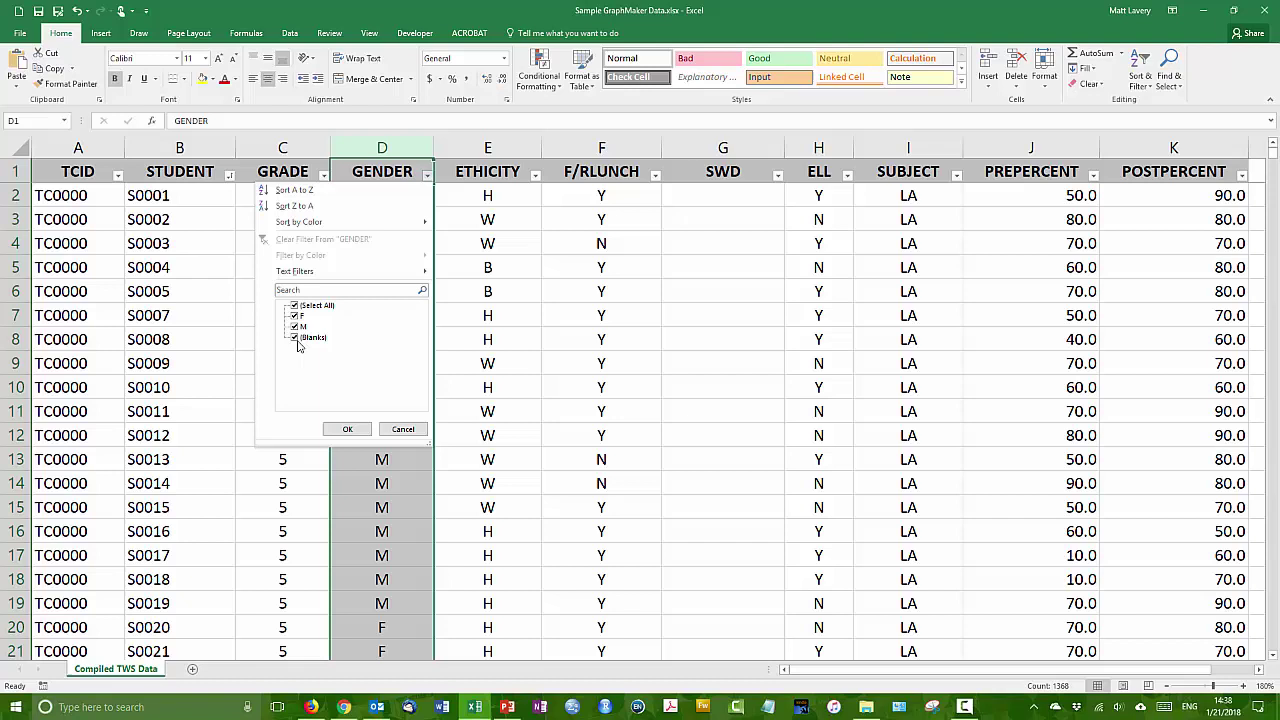
click(412, 430)
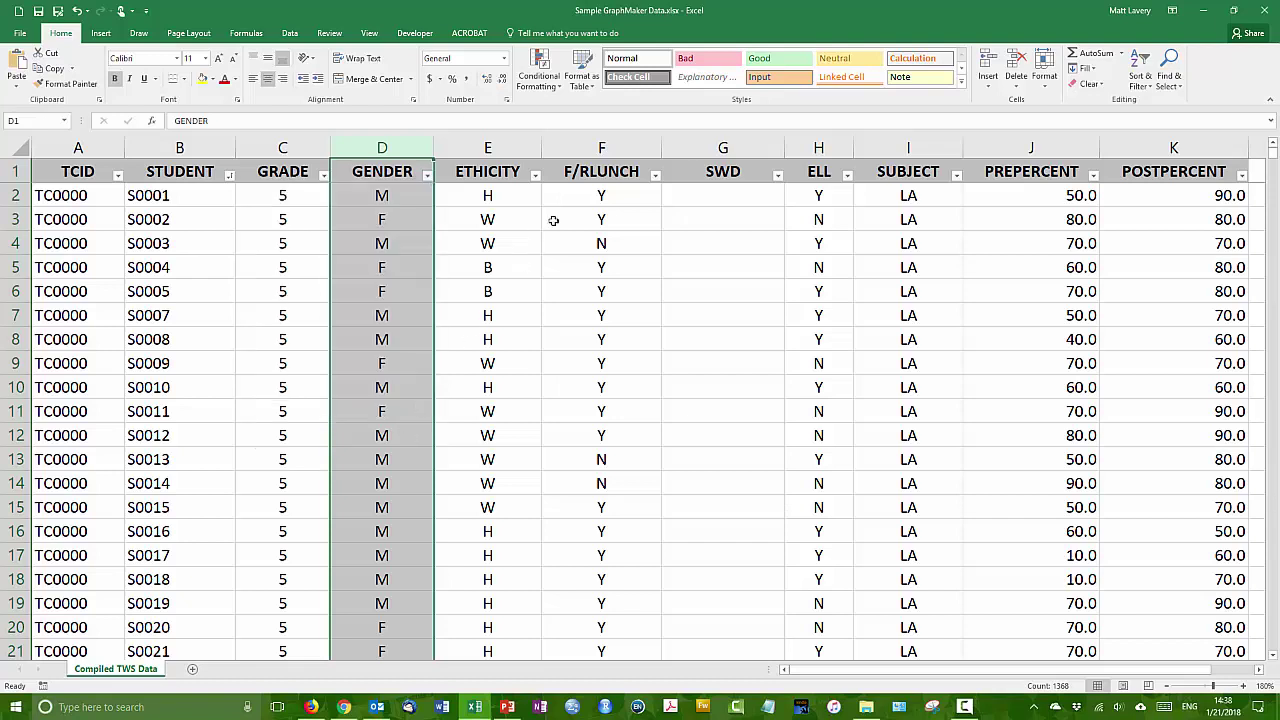
click(654, 176)
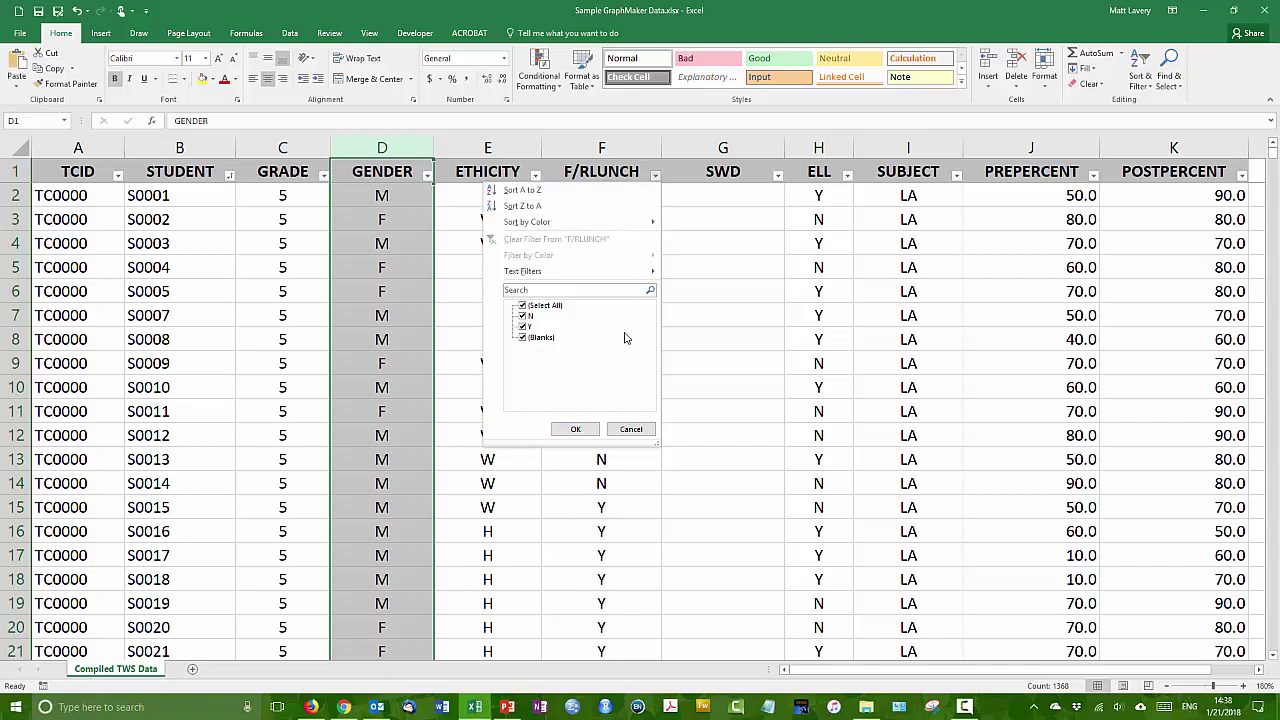
click(908, 148)
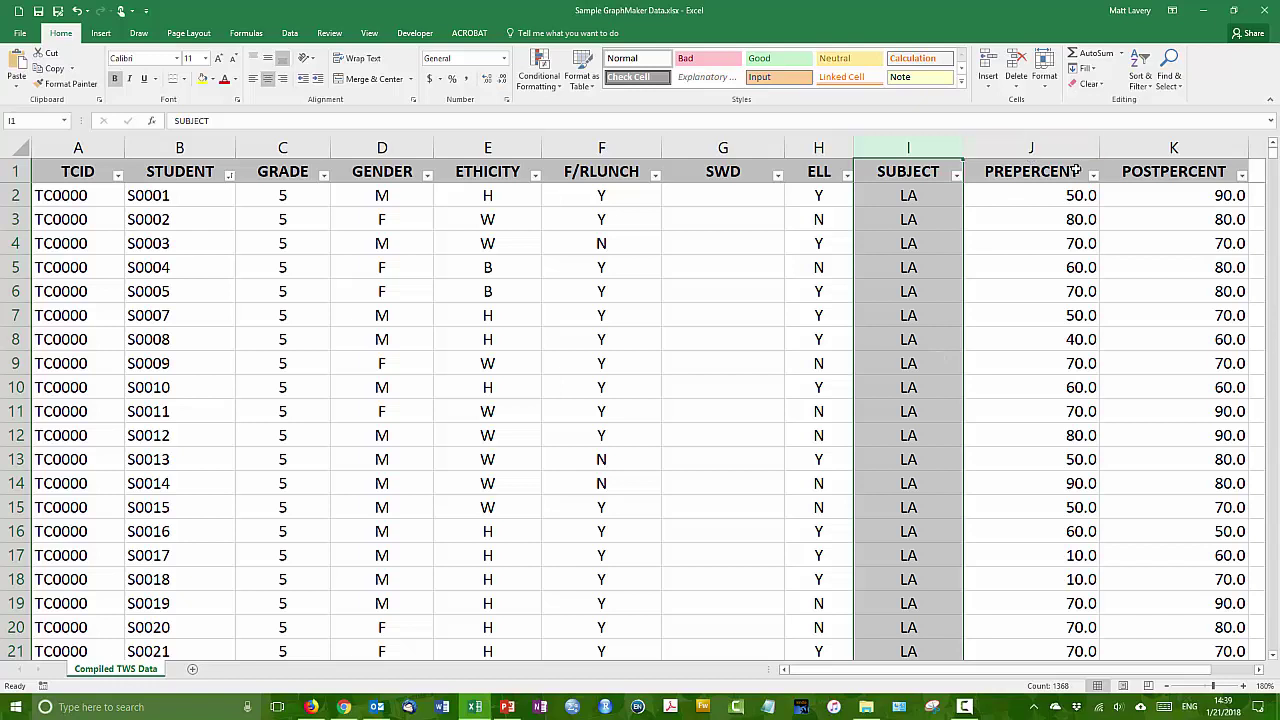
drag(1068, 143, 1150, 148)
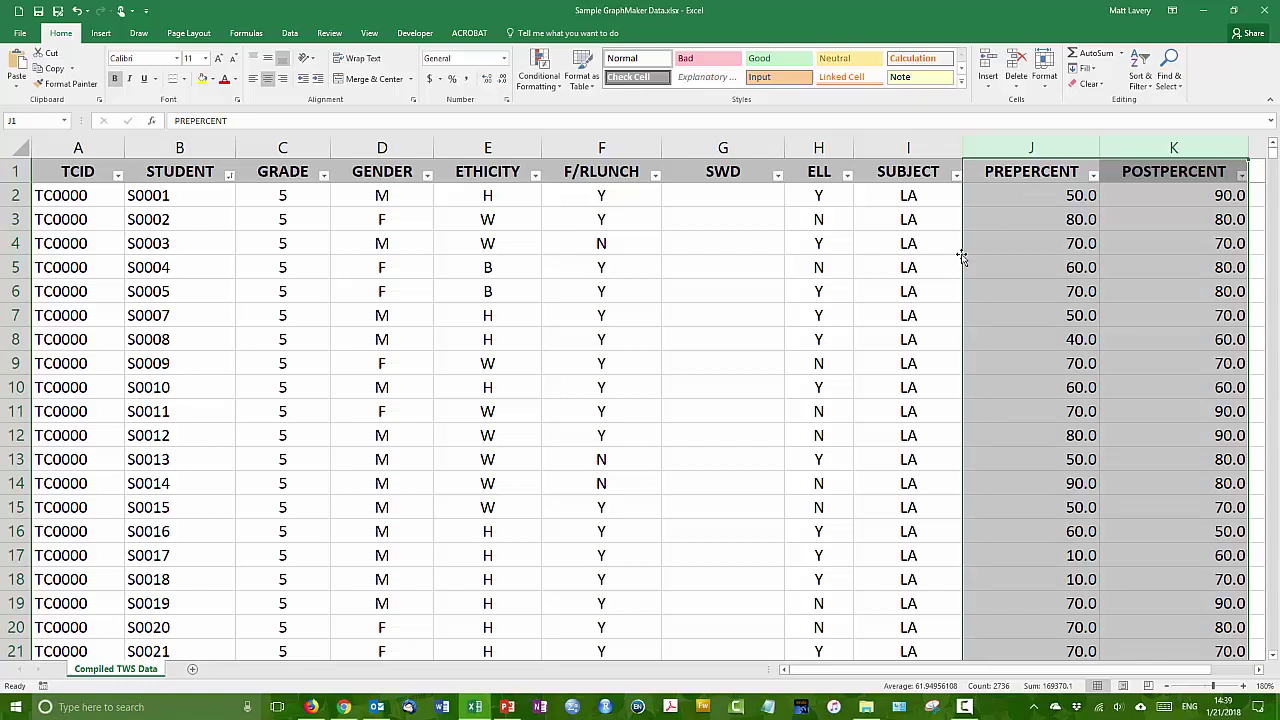
click(1020, 196)
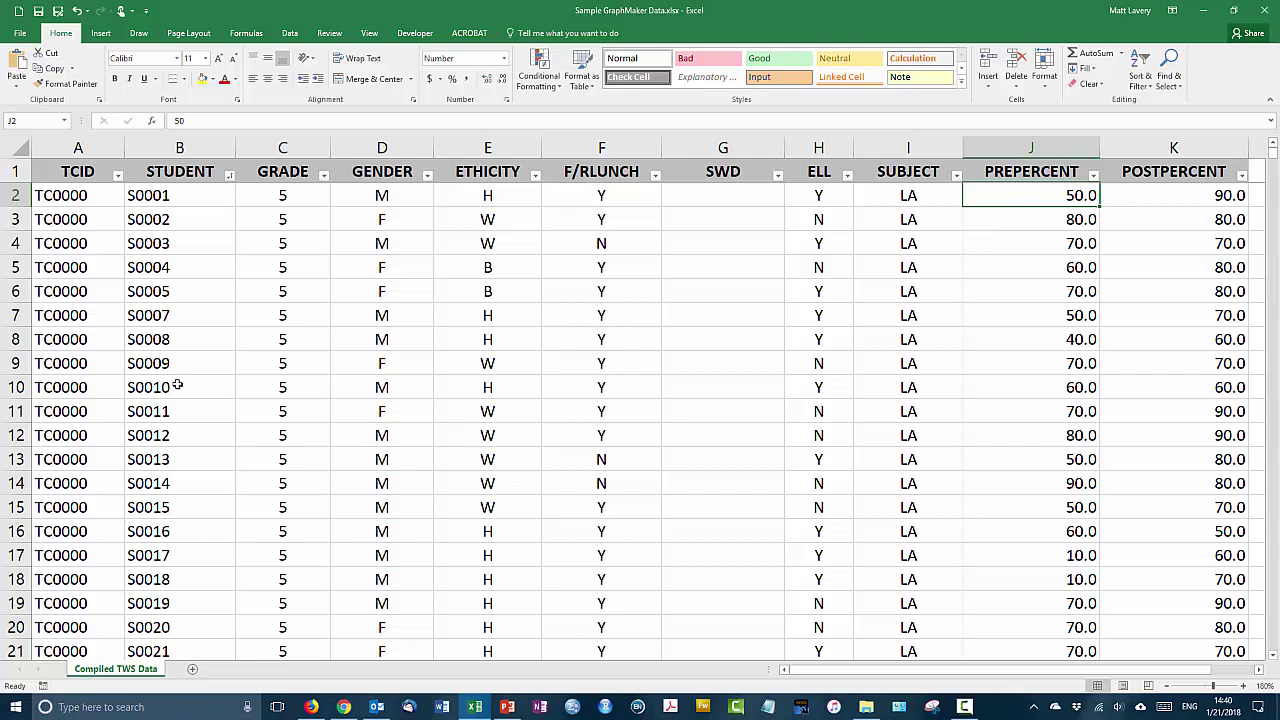
click(202, 365)
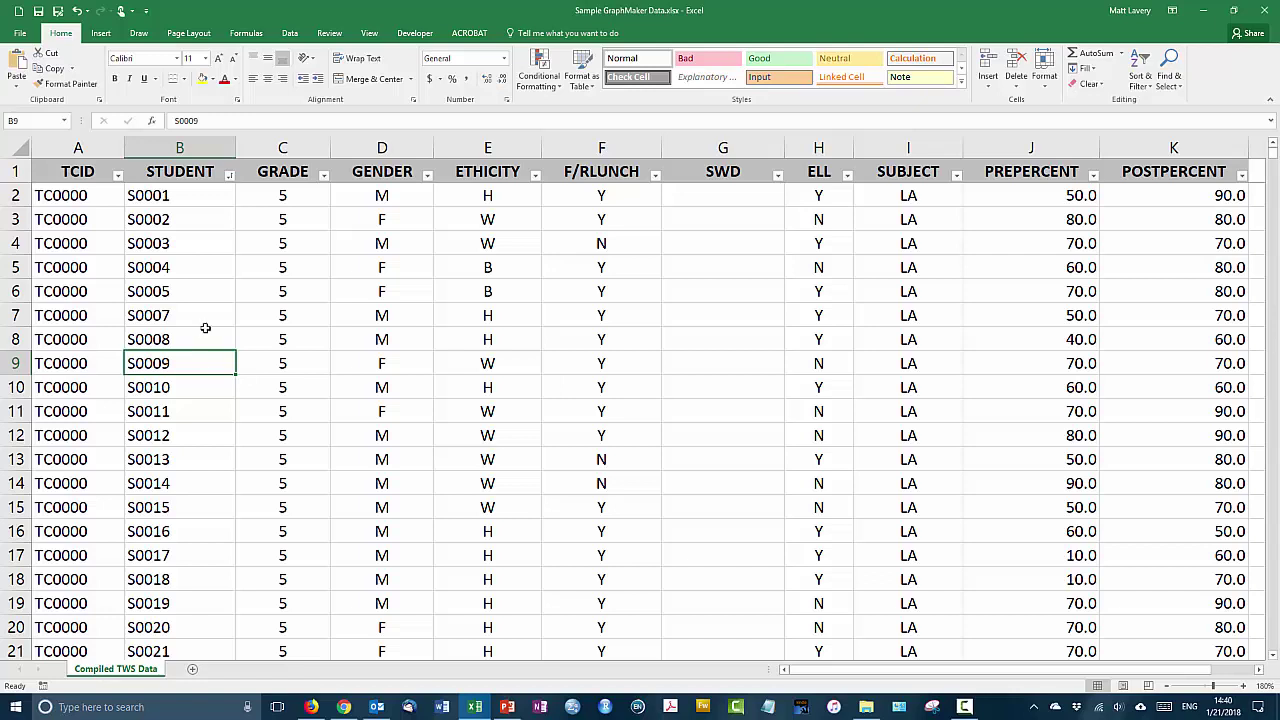
click(15, 172)
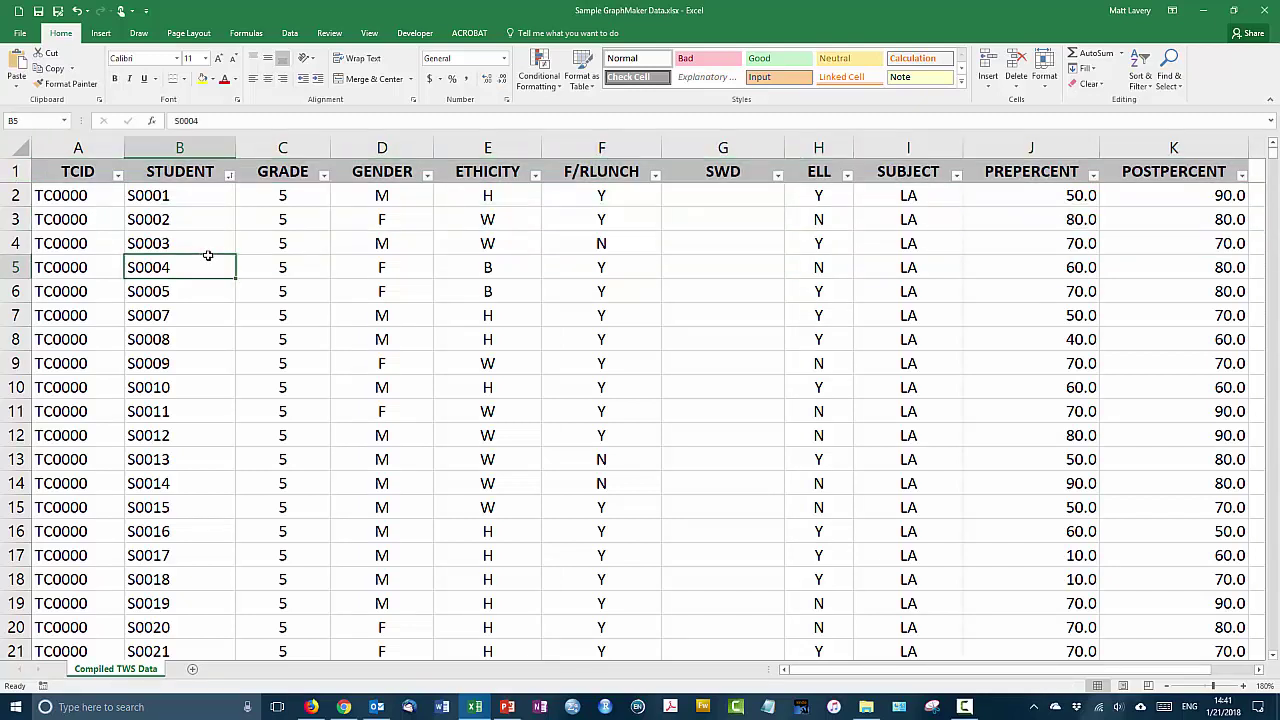
click(118, 176)
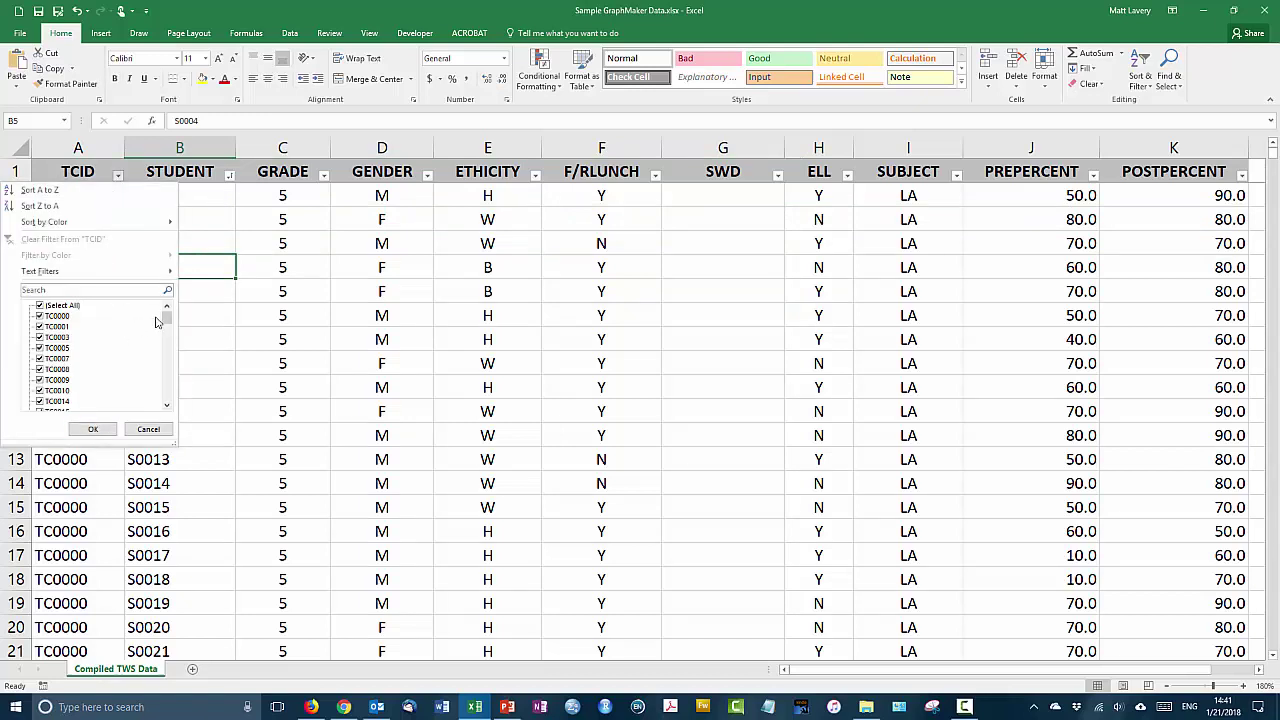
drag(167, 318, 167, 395)
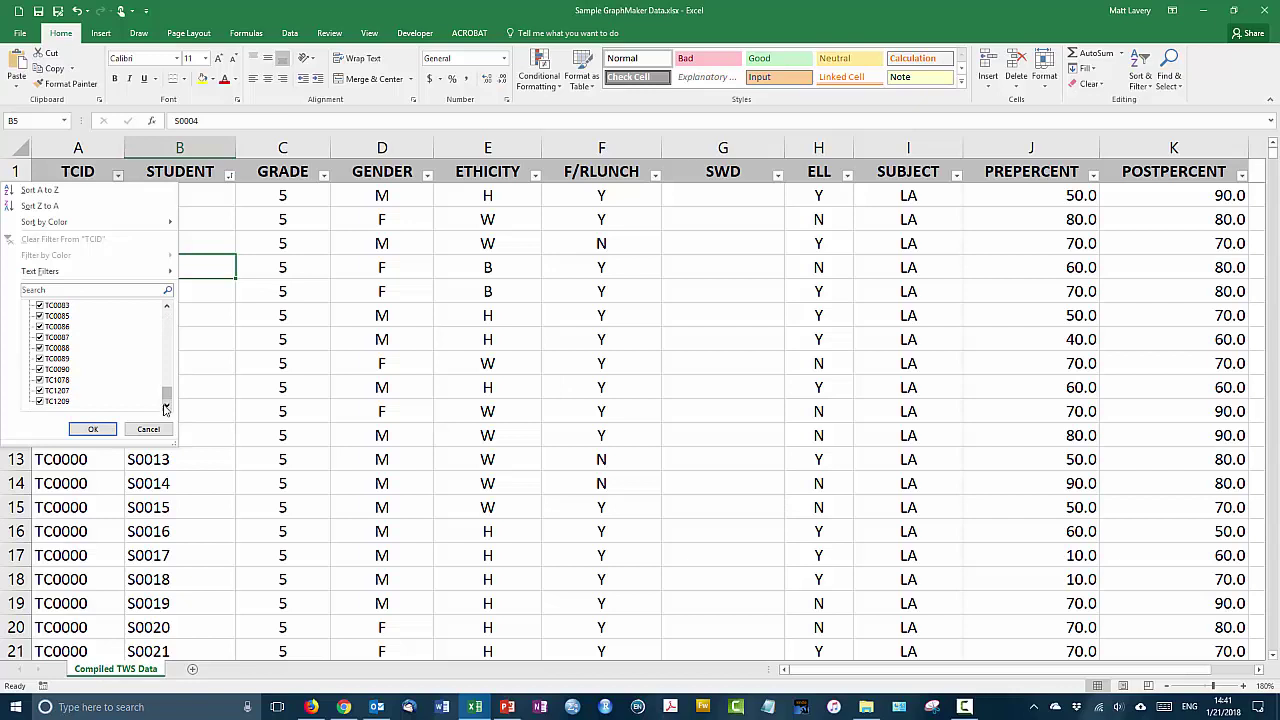
click(148, 429)
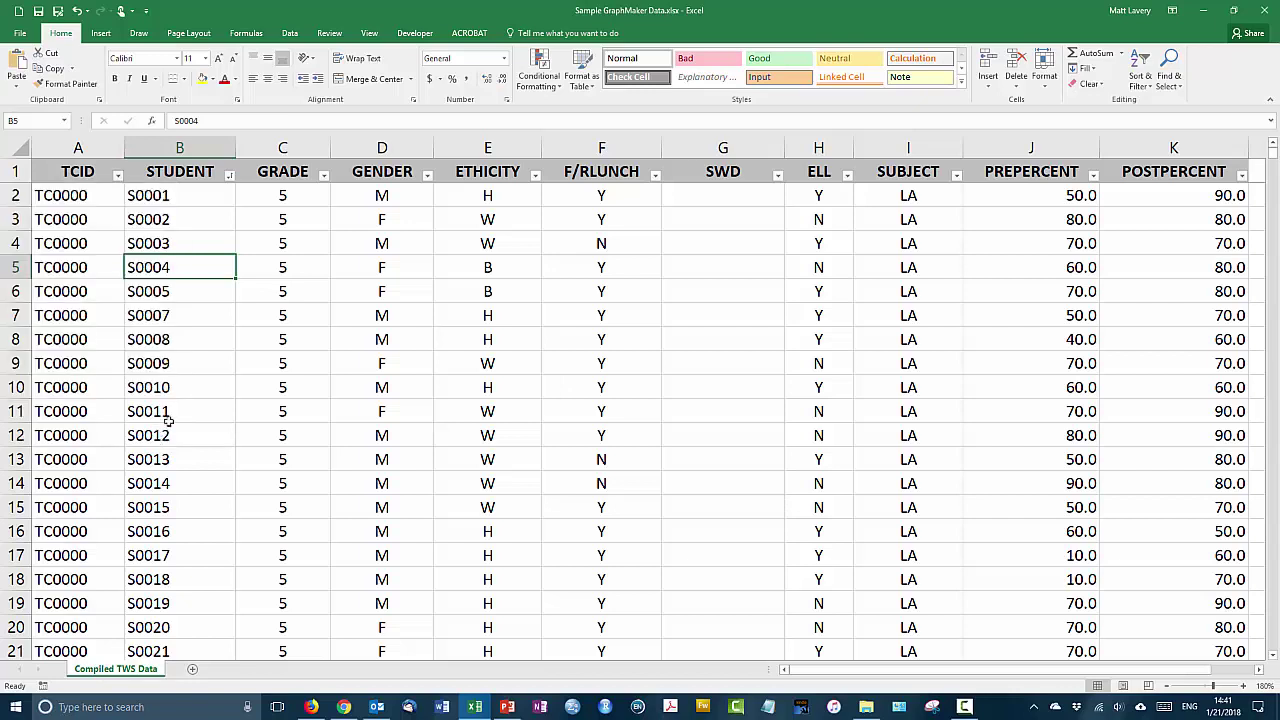
click(305, 269)
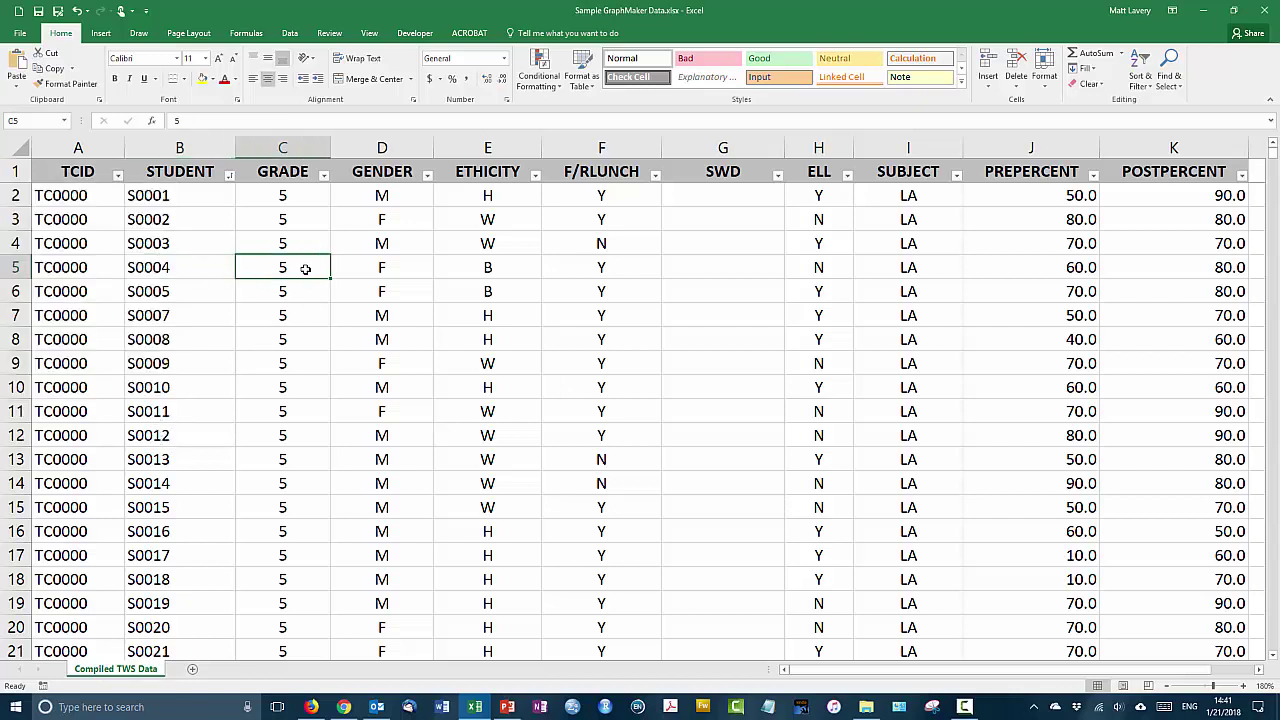
Enter lowercase 'f' as student S0004's GENDER in D5 and review the GENDER values.
click(377, 267)
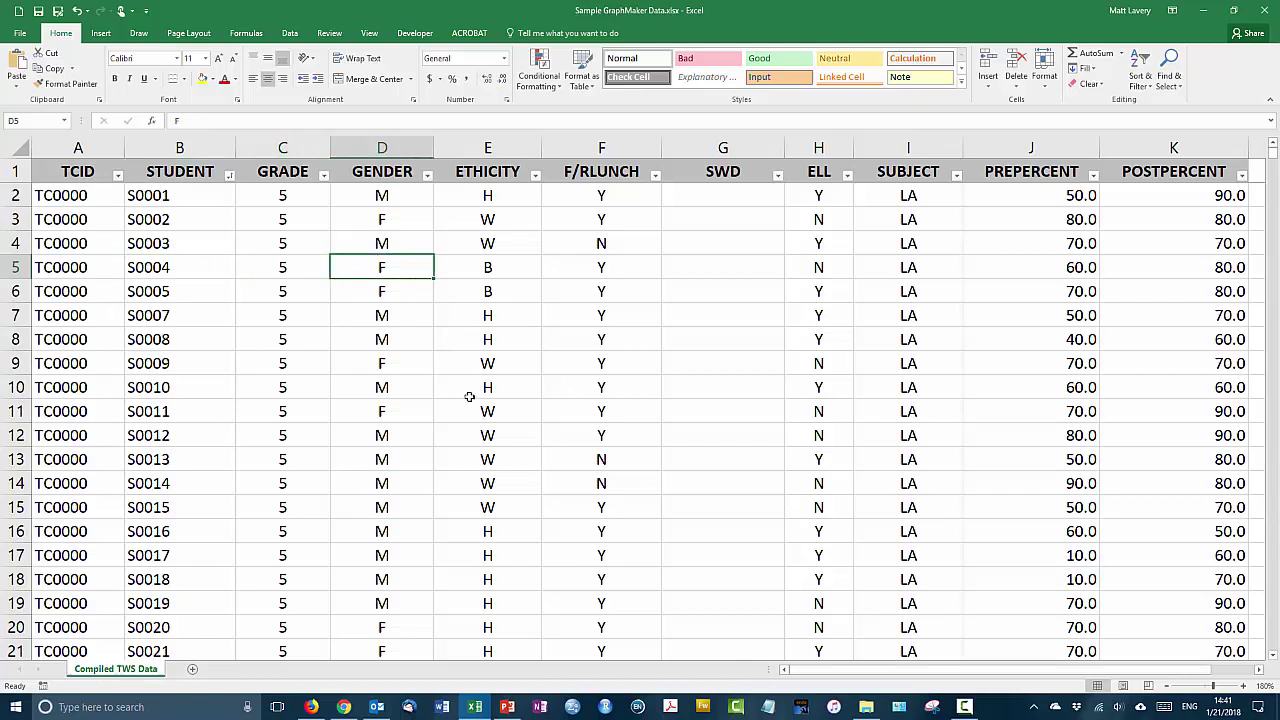
text(f)
click(409, 337)
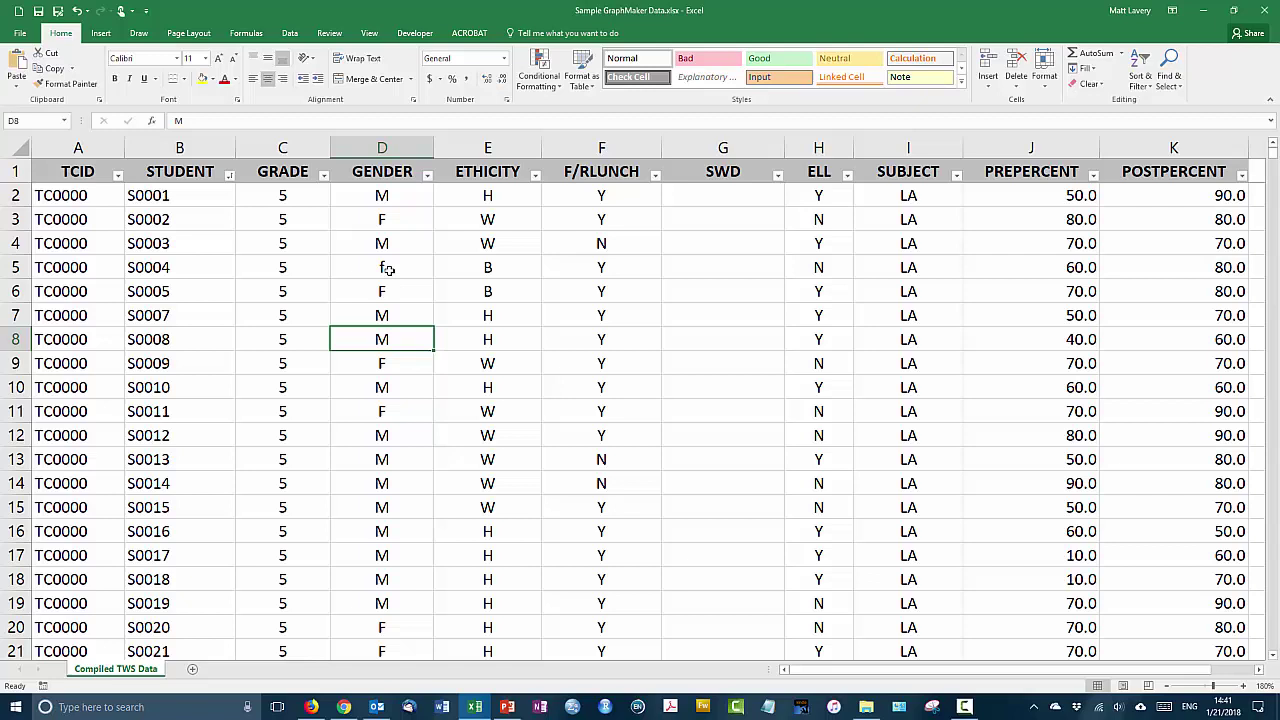
click(427, 176)
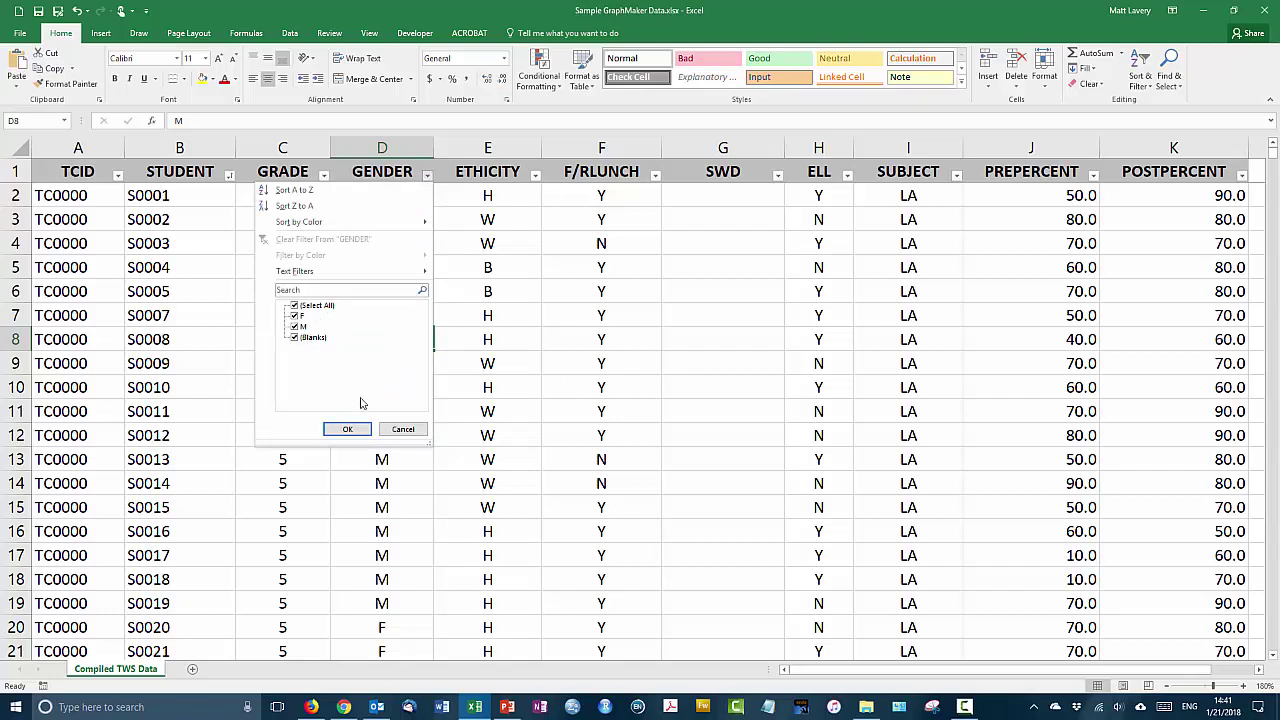
click(401, 430)
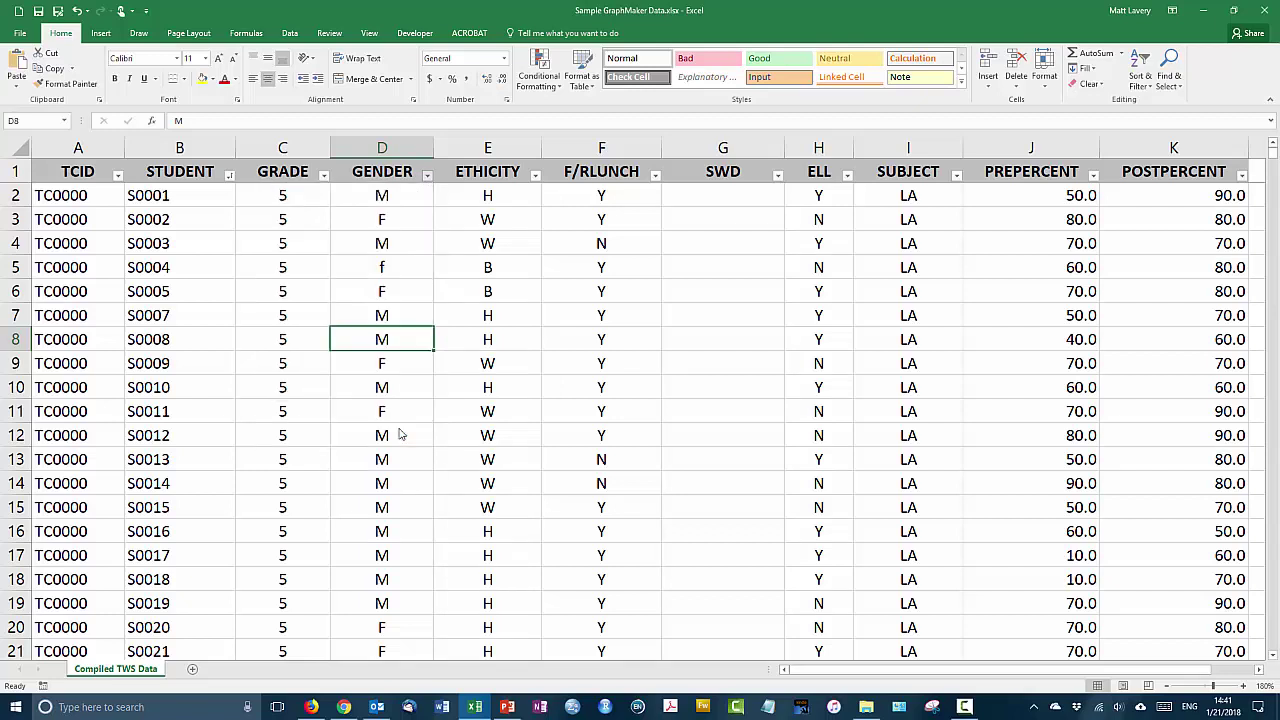
Replace lowercase 'f' with 'F' in column D using a case-sensitive Replace All.
click(382, 148)
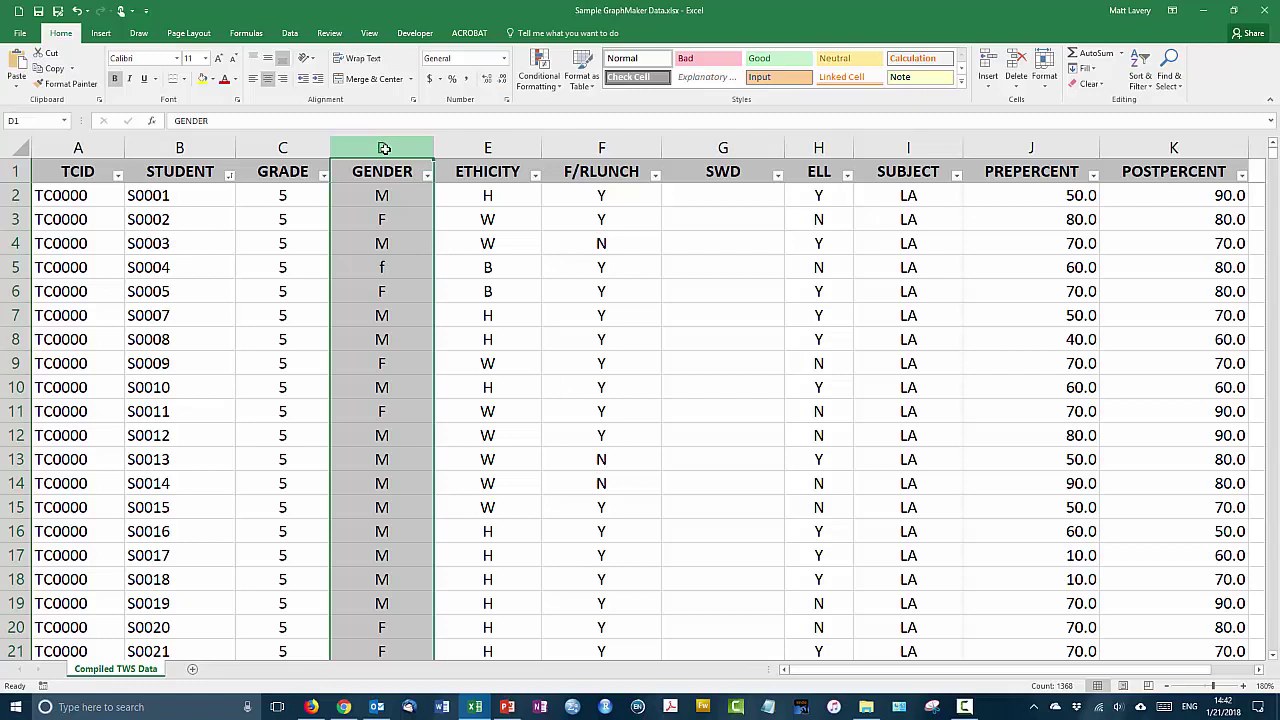
key(ctrl+h)
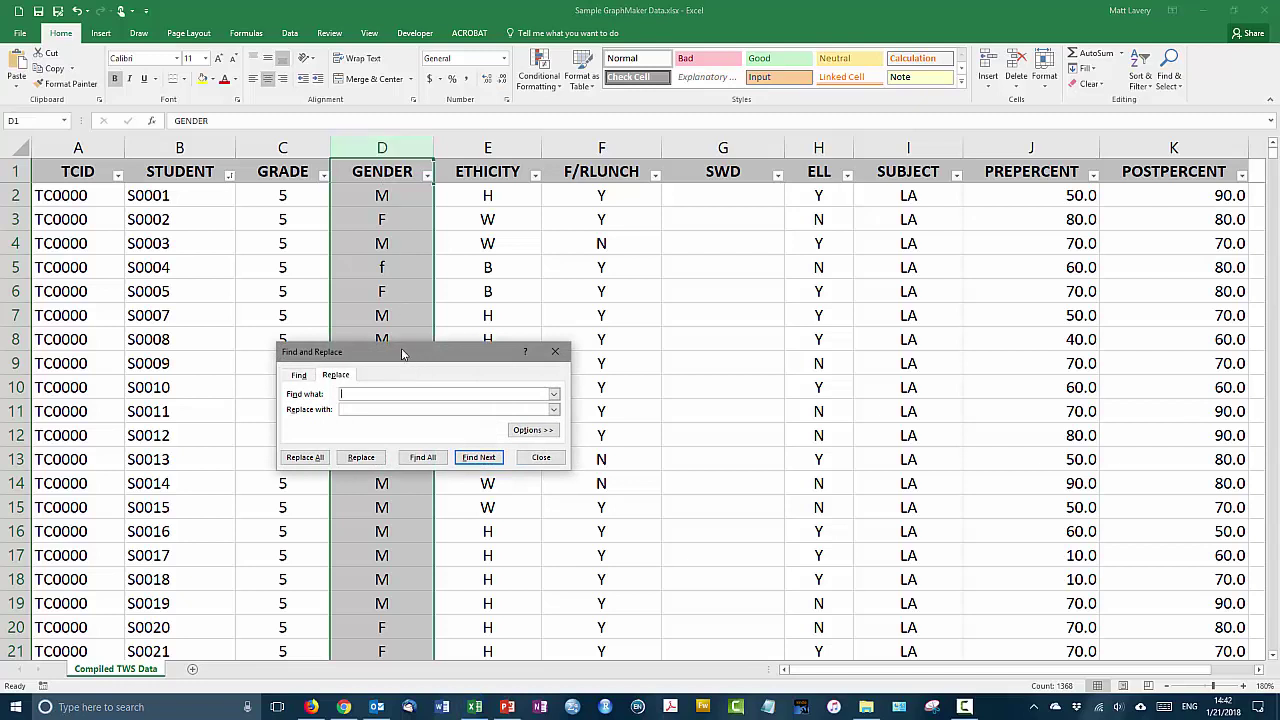
drag(399, 349, 567, 200)
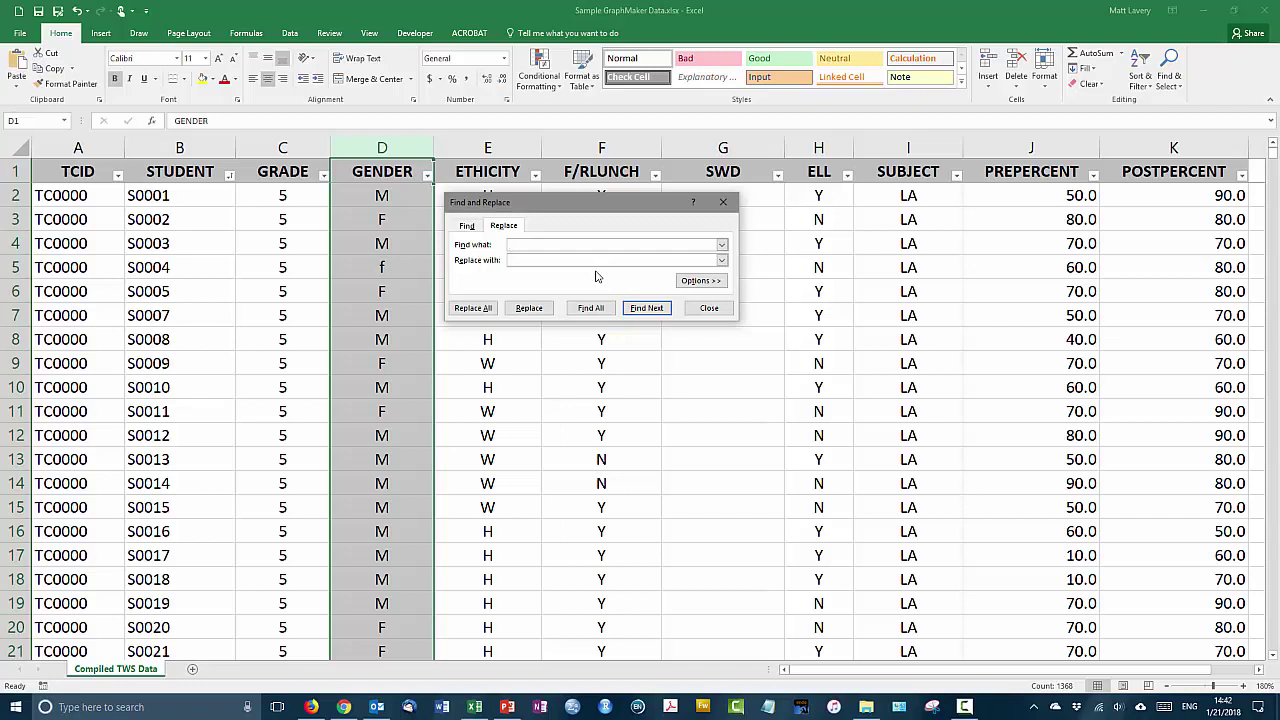
text(f)
text(F)
click(707, 281)
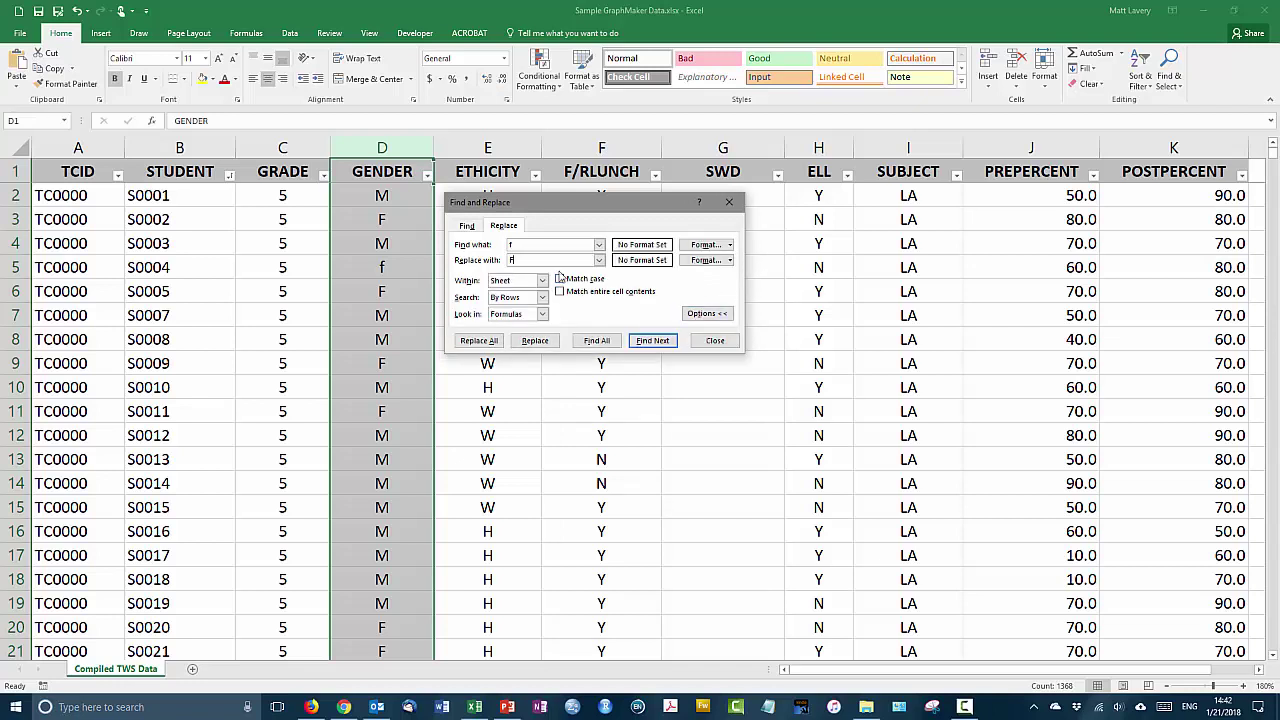
click(559, 279)
click(481, 341)
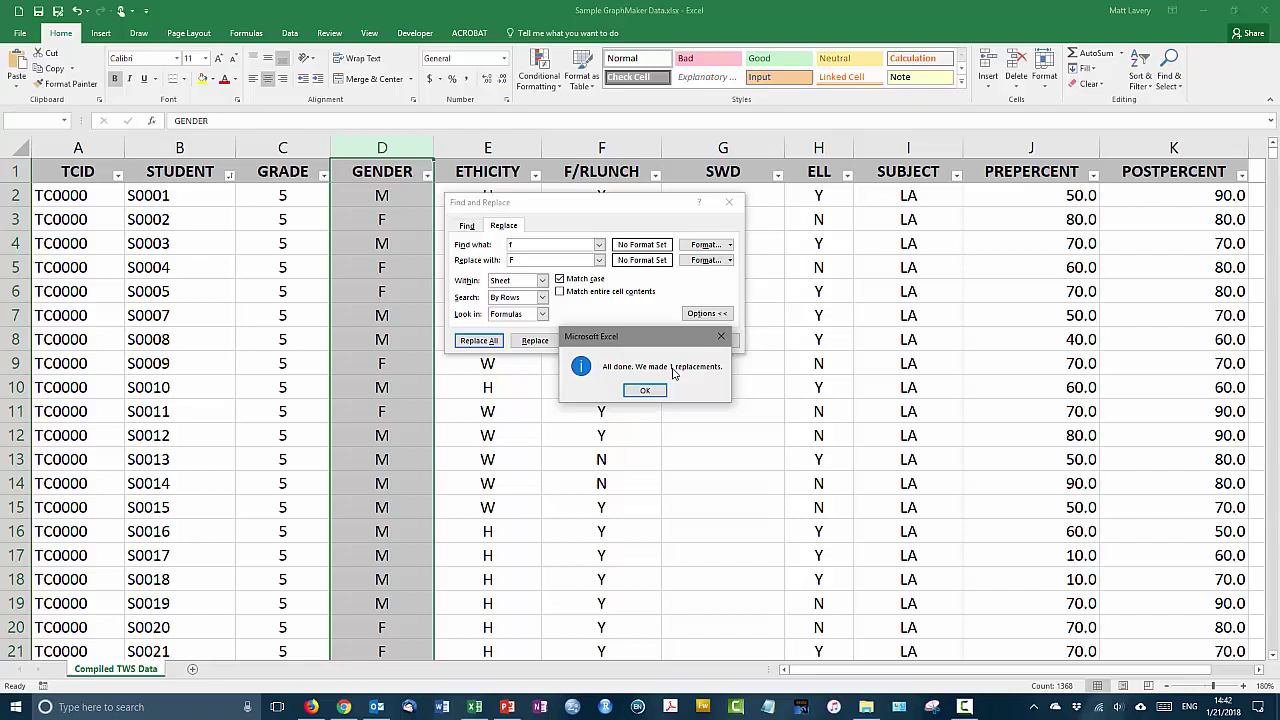
click(645, 391)
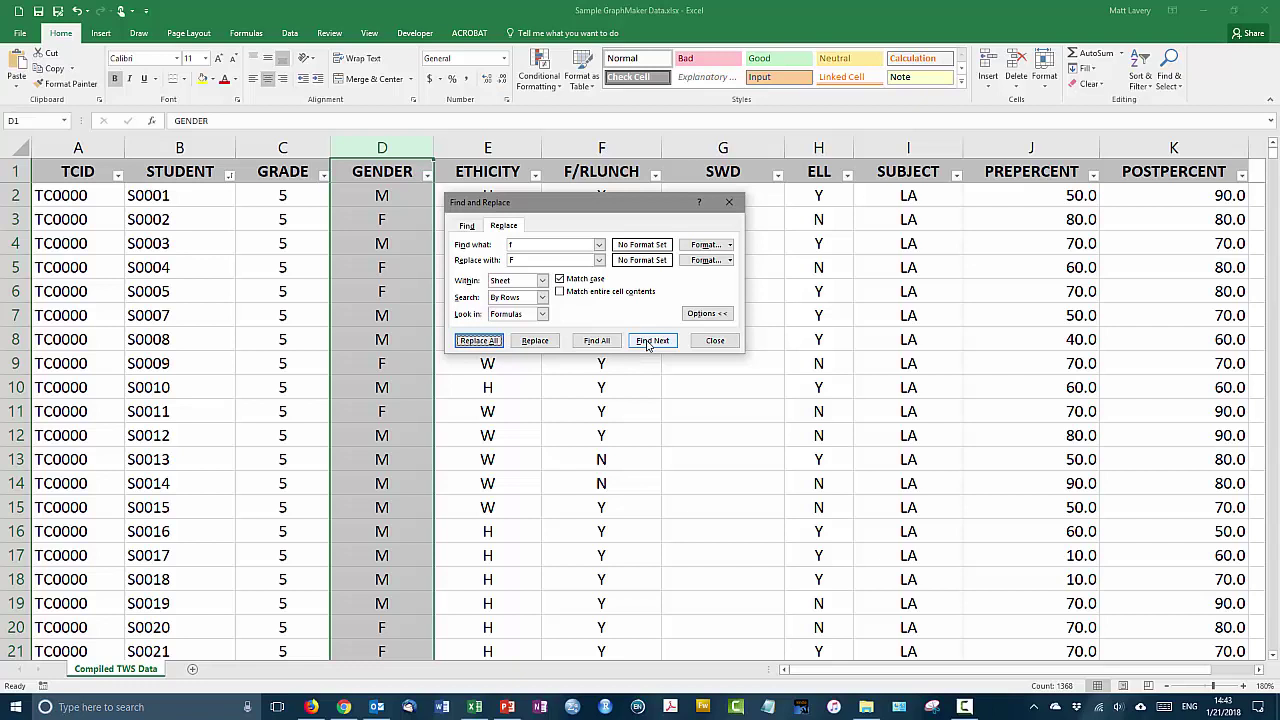
Close the Find and Replace dialog.
click(719, 345)
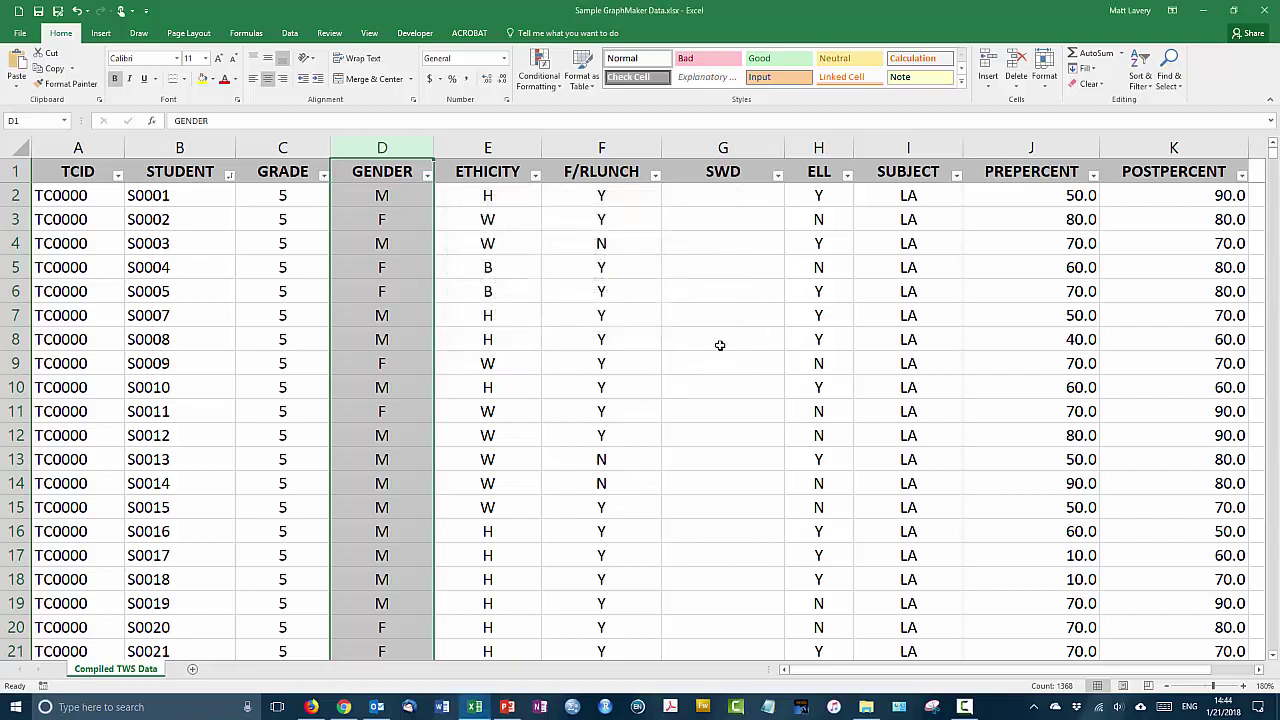
click(323, 178)
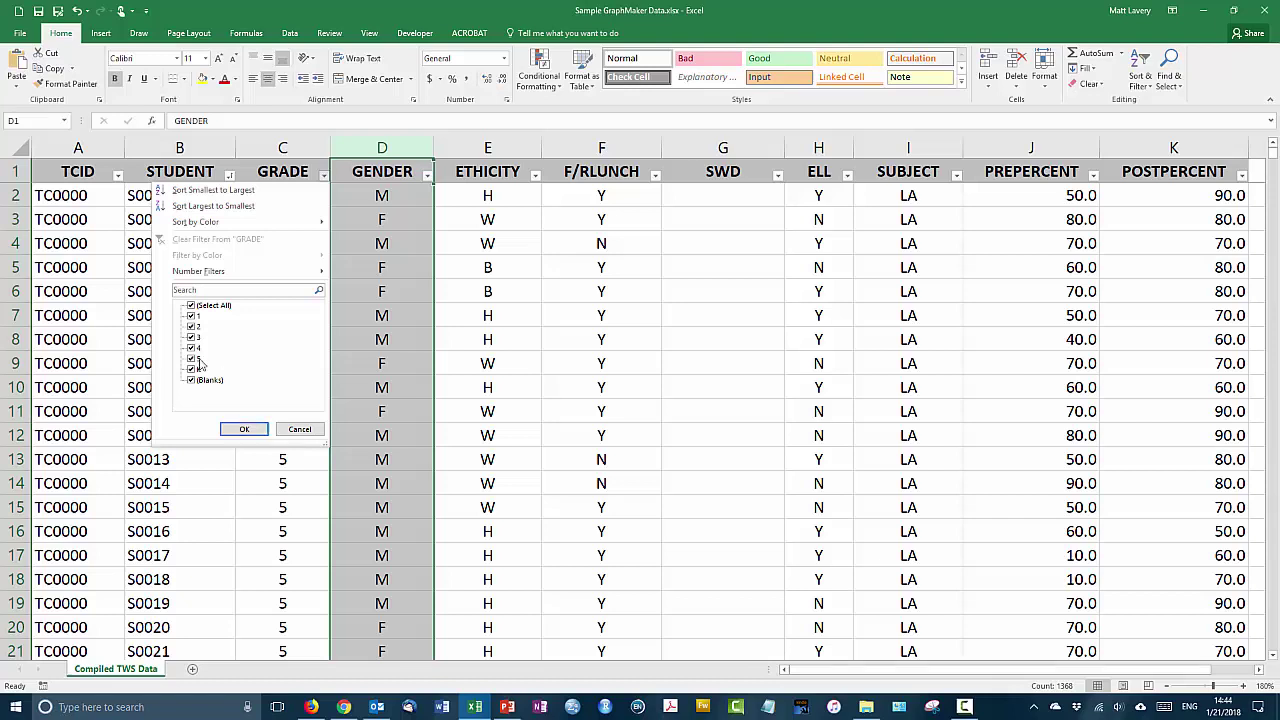
click(298, 428)
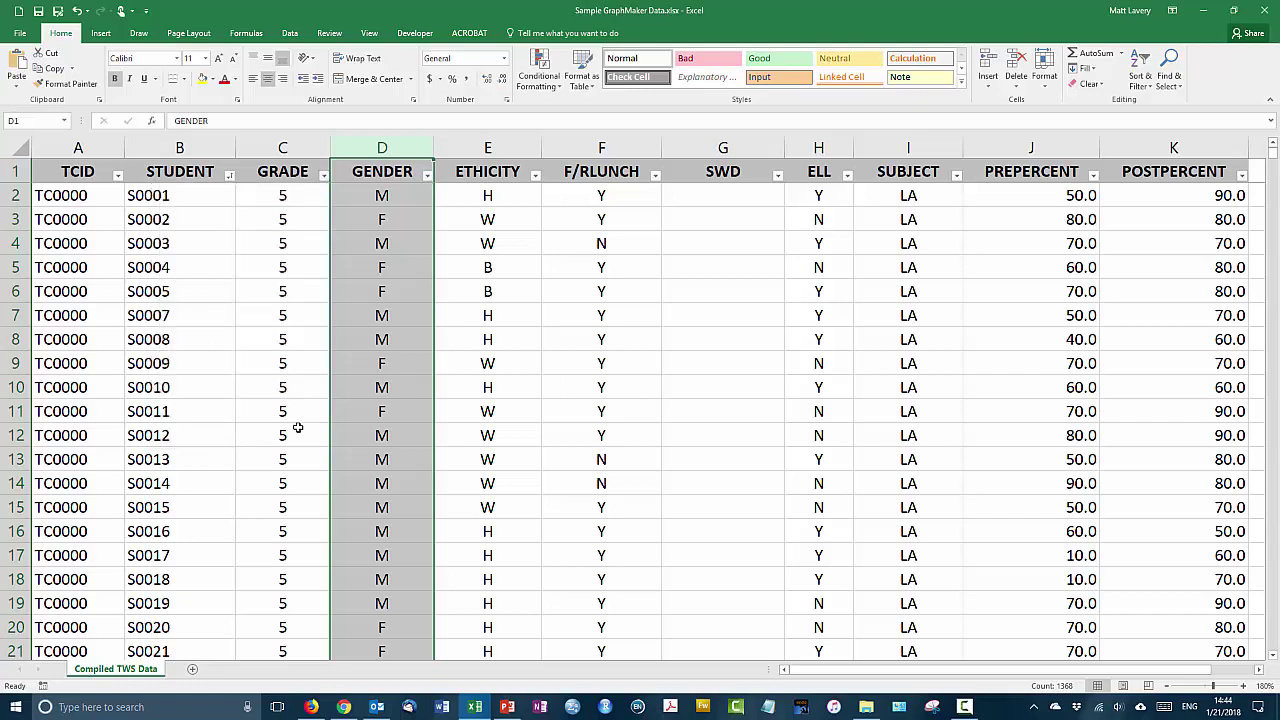
click(535, 177)
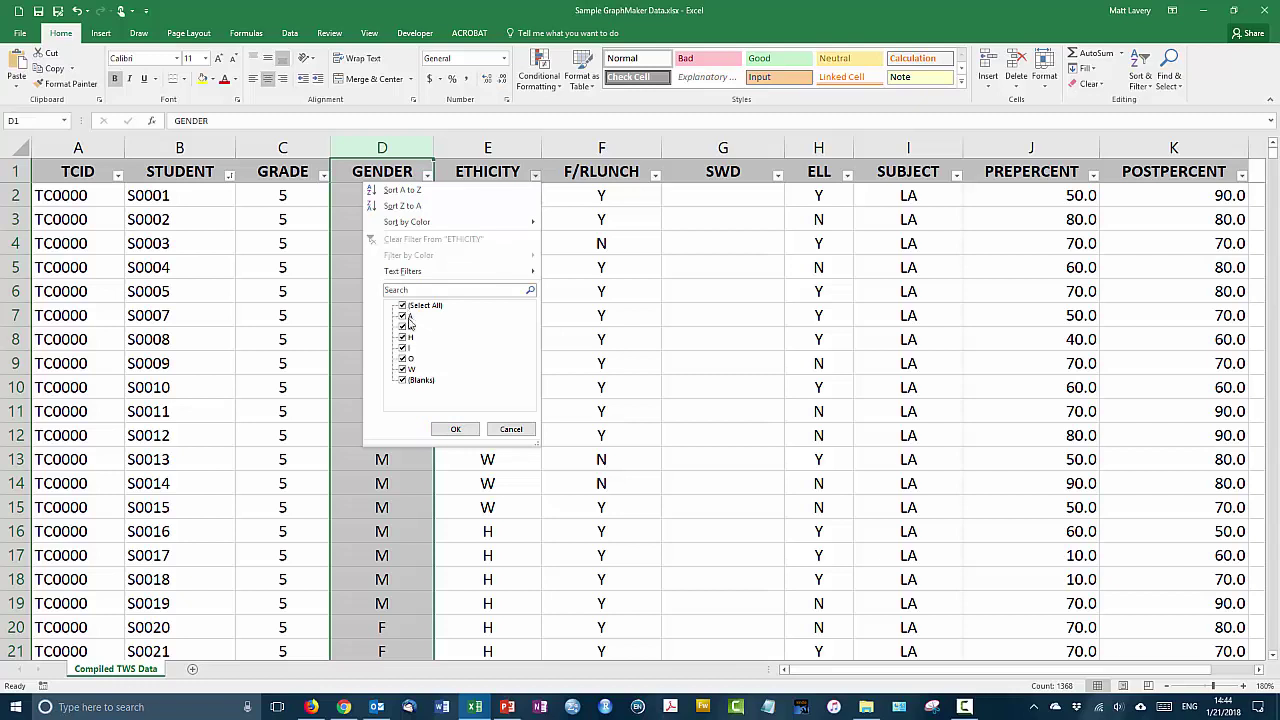
click(497, 431)
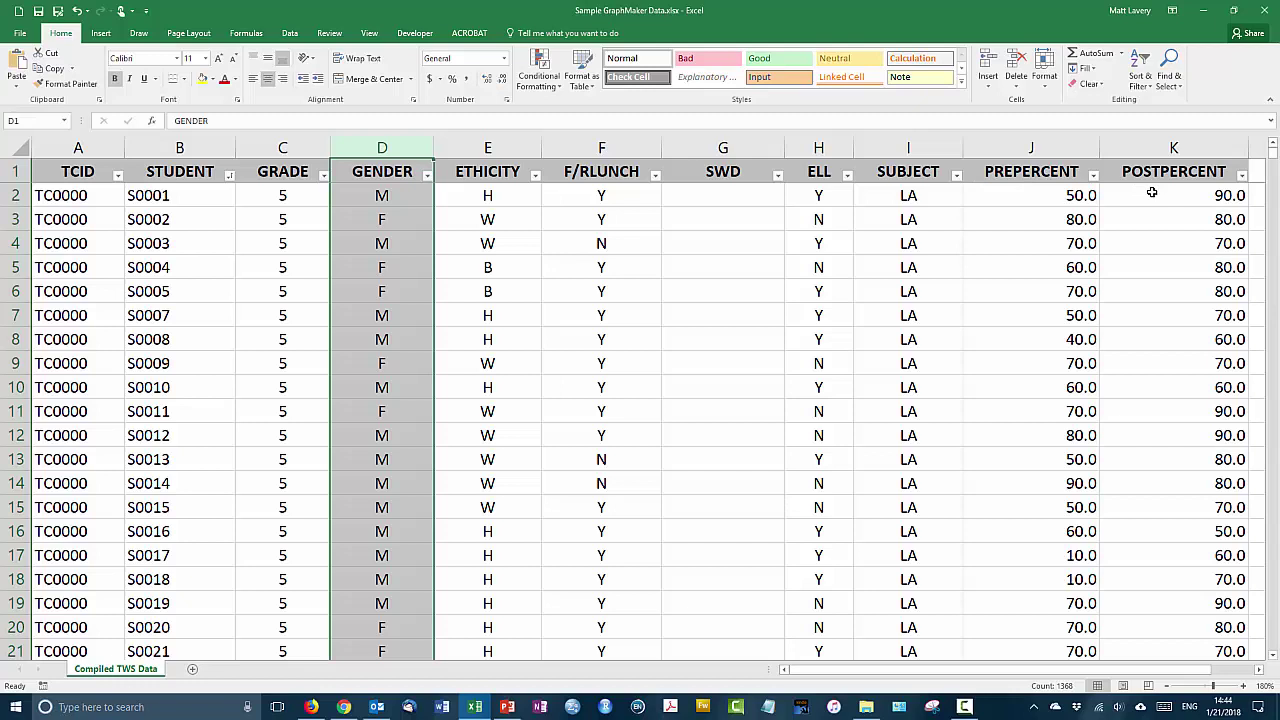
click(204, 221)
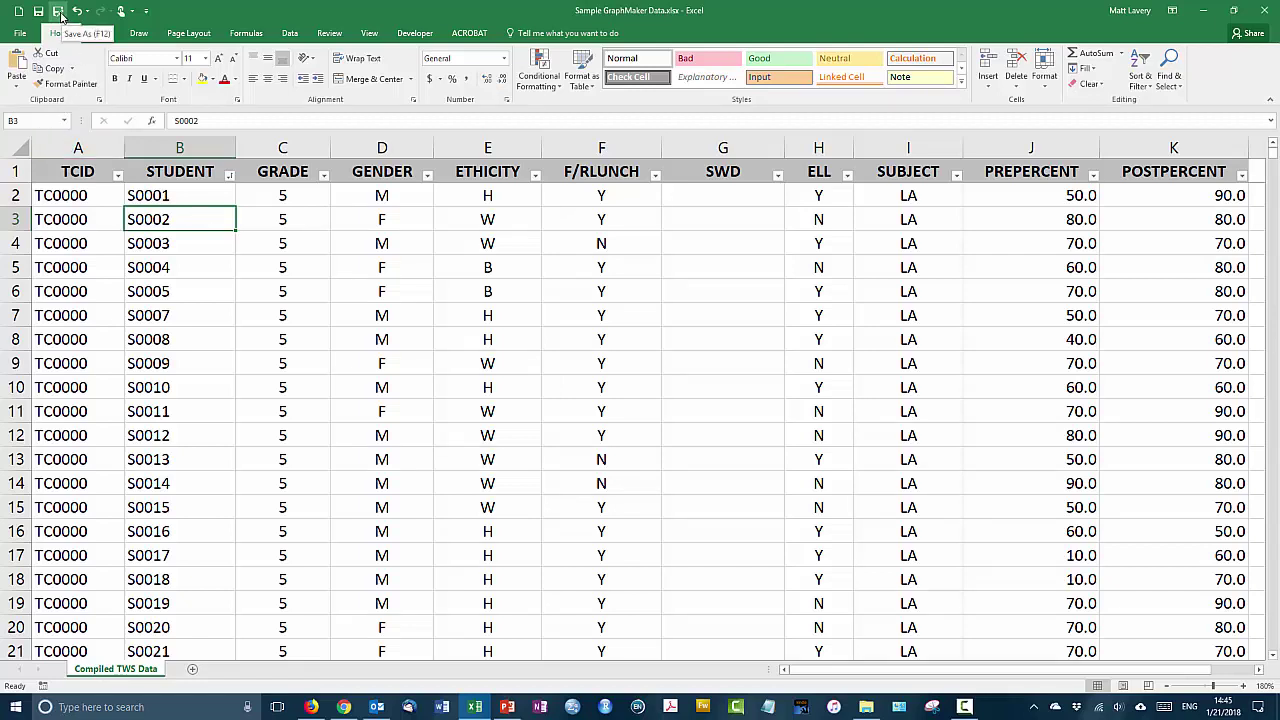
Save the data as CSV (Comma delimited) file Sample GraphMaker Data.csv, keeping the CSV format.
click(58, 12)
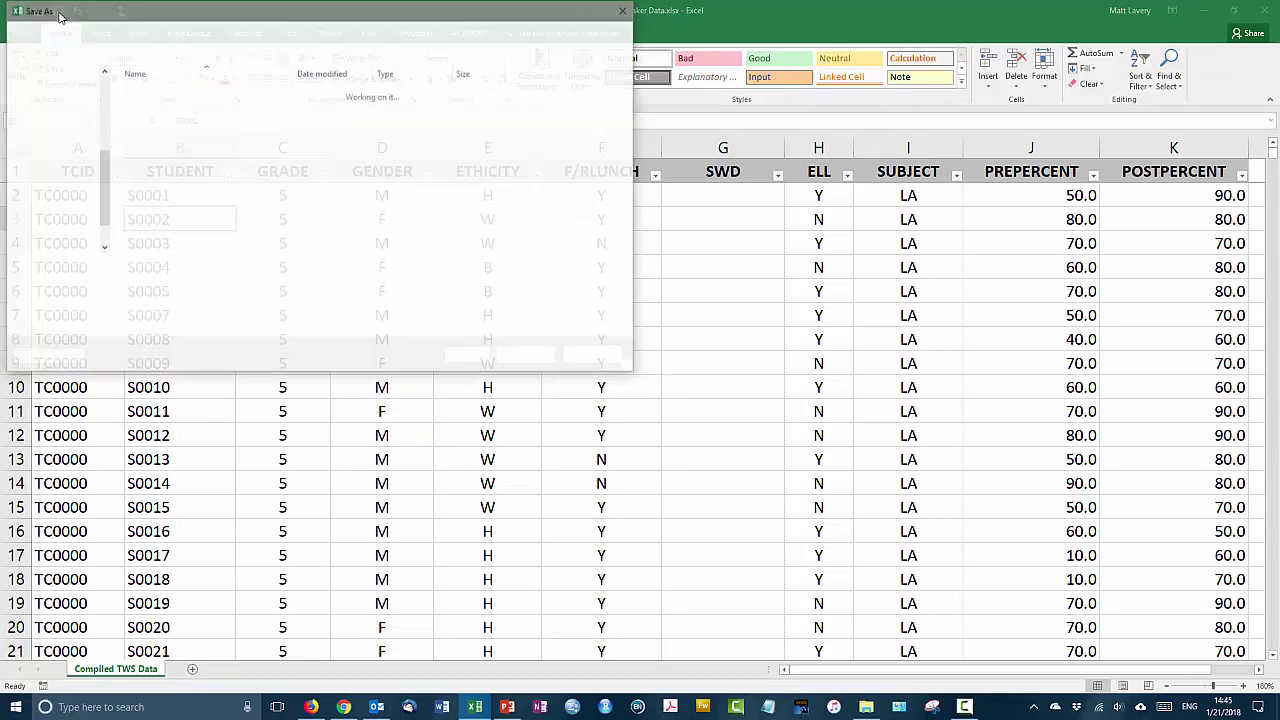
drag(177, 12, 373, 78)
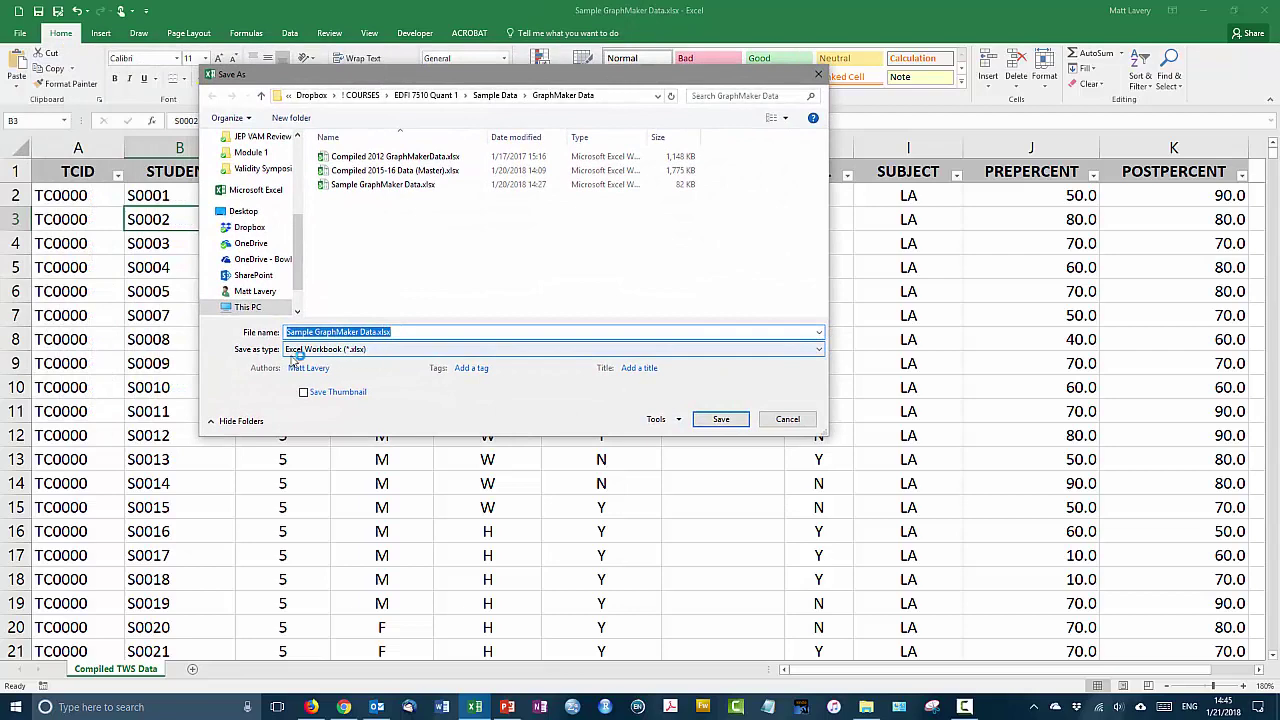
click(376, 352)
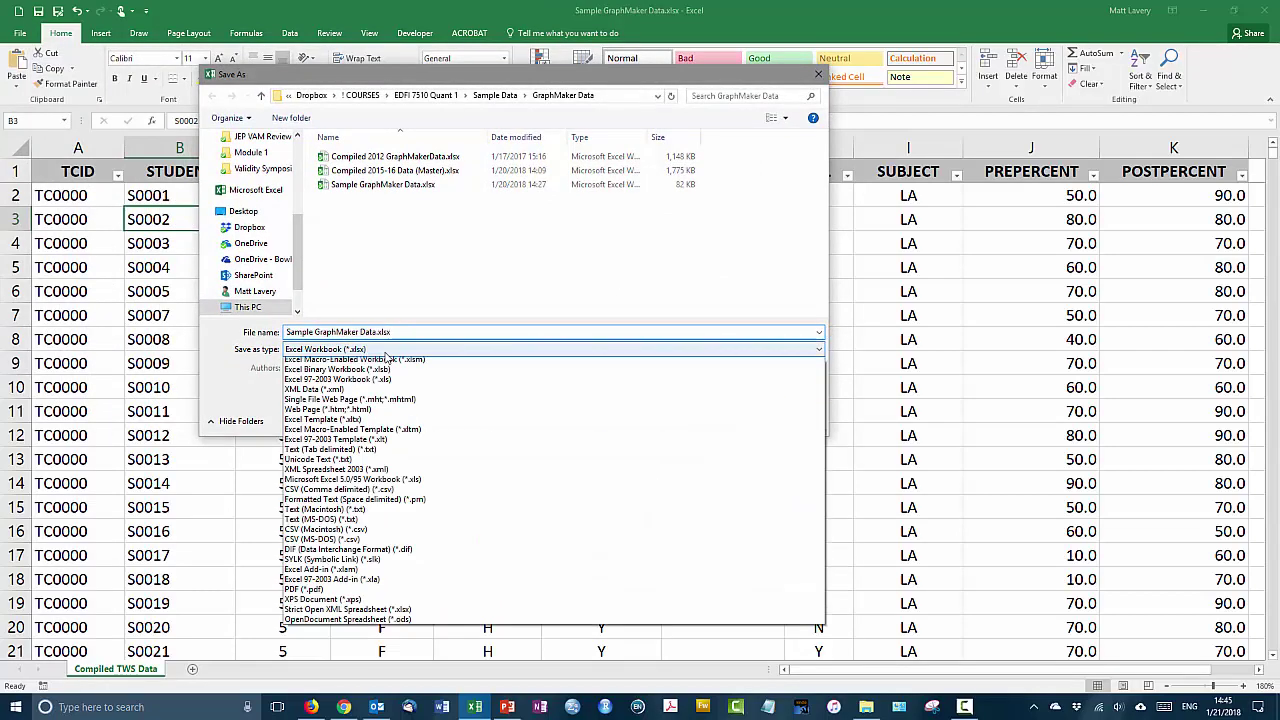
click(430, 505)
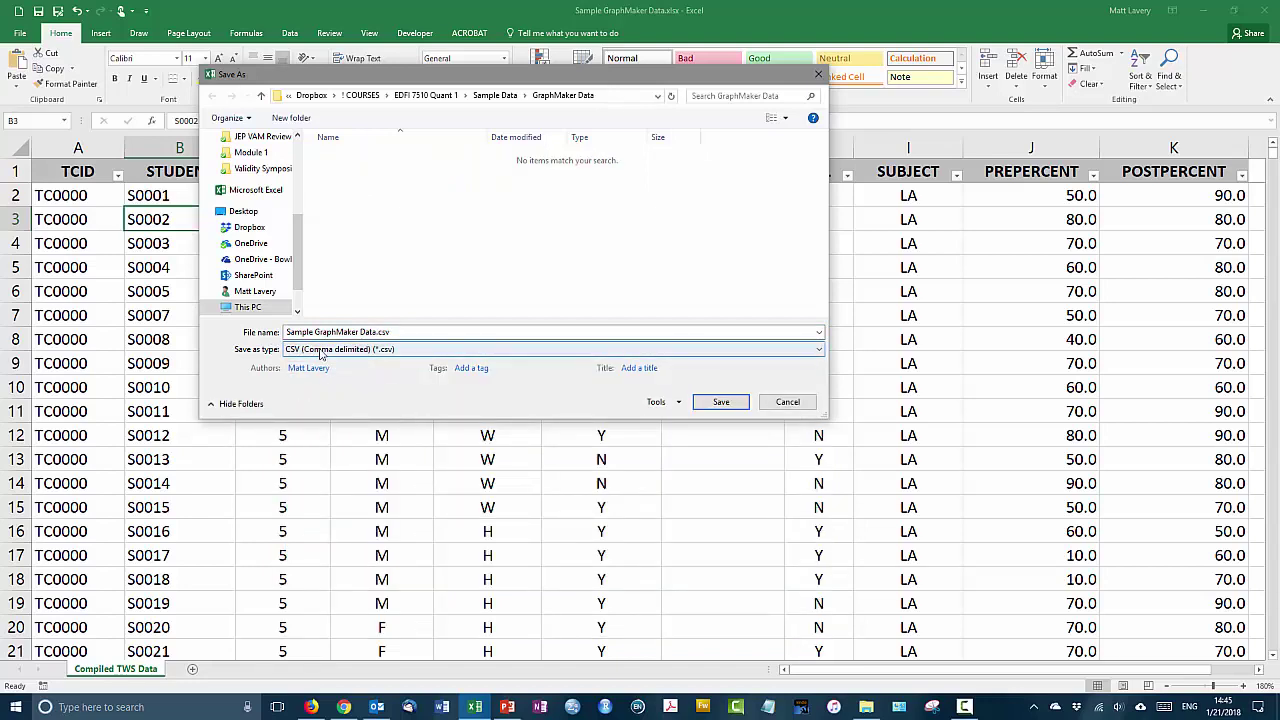
click(724, 404)
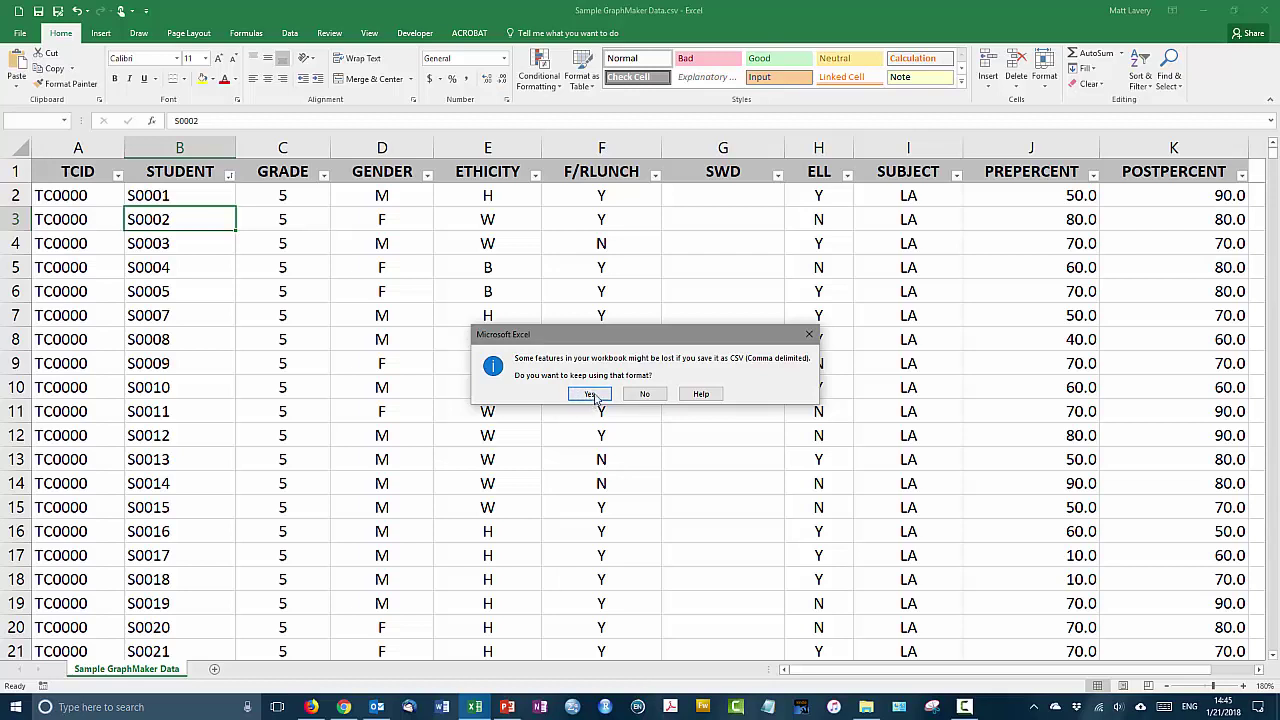
click(599, 396)
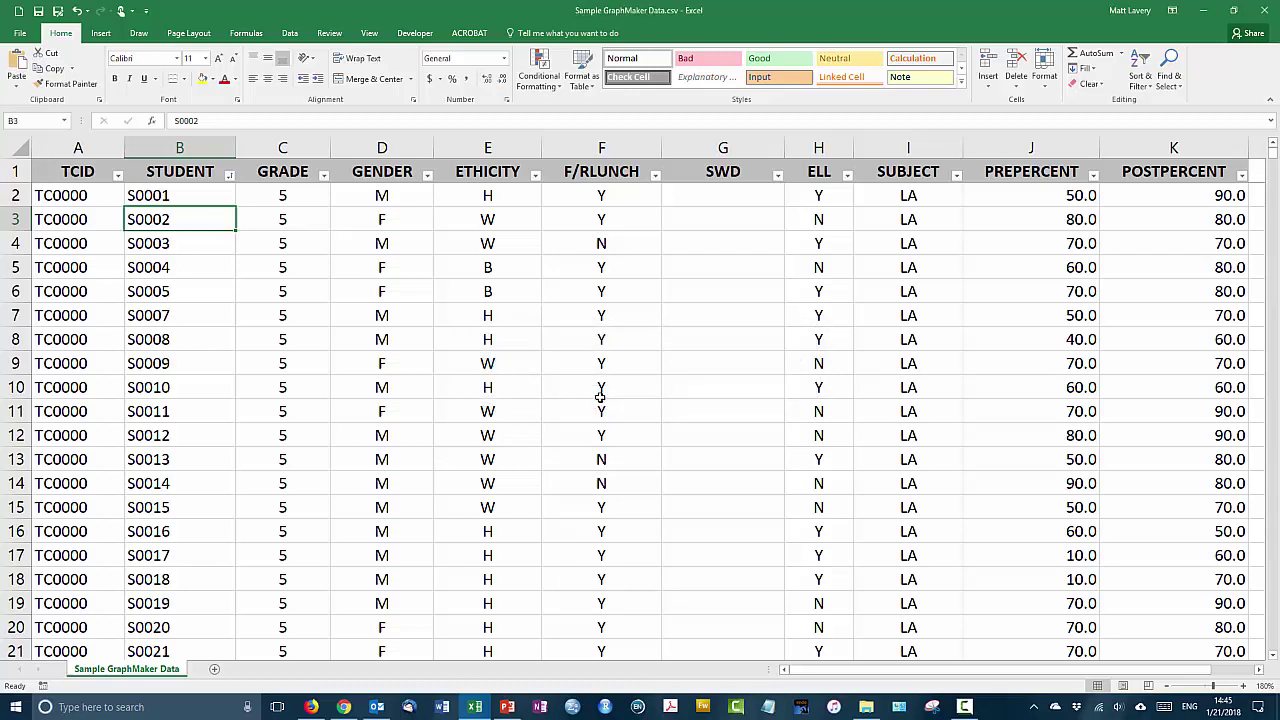